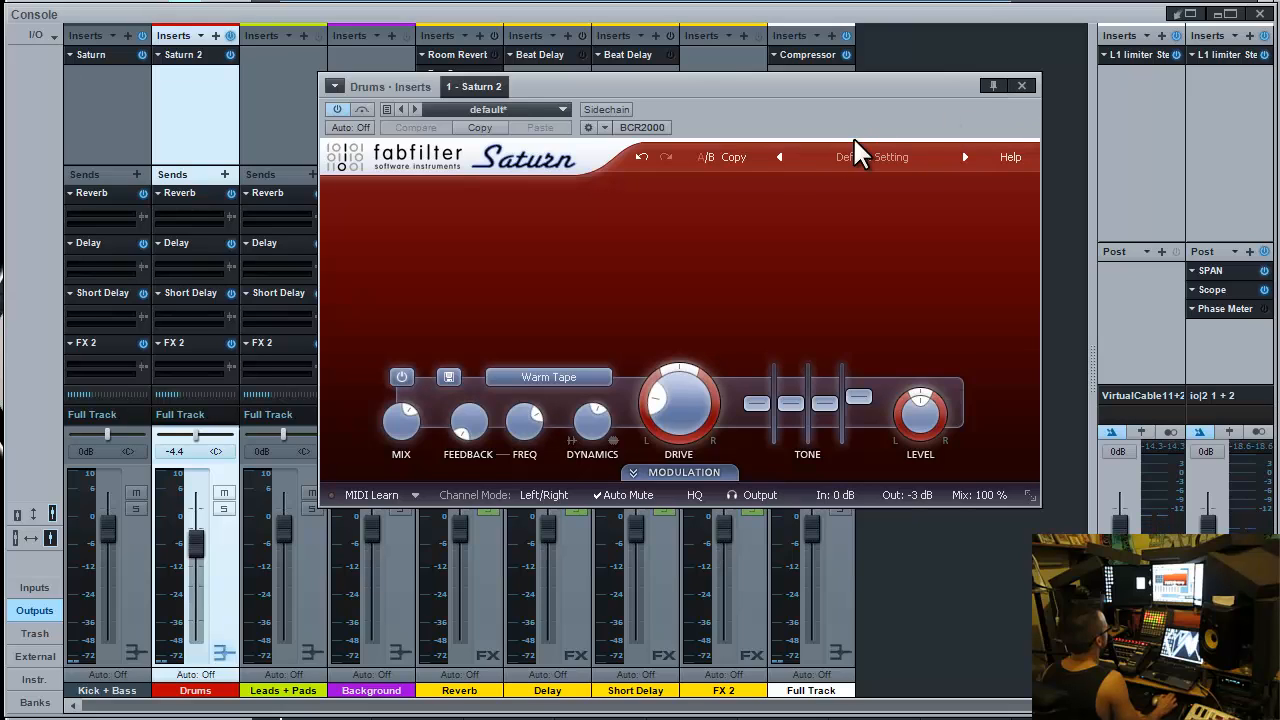
# Step: Play the track and compare the A and B settings of Saturn 2 on the Drums bus, closing the plug-in to finish
pyautogui.press('space')
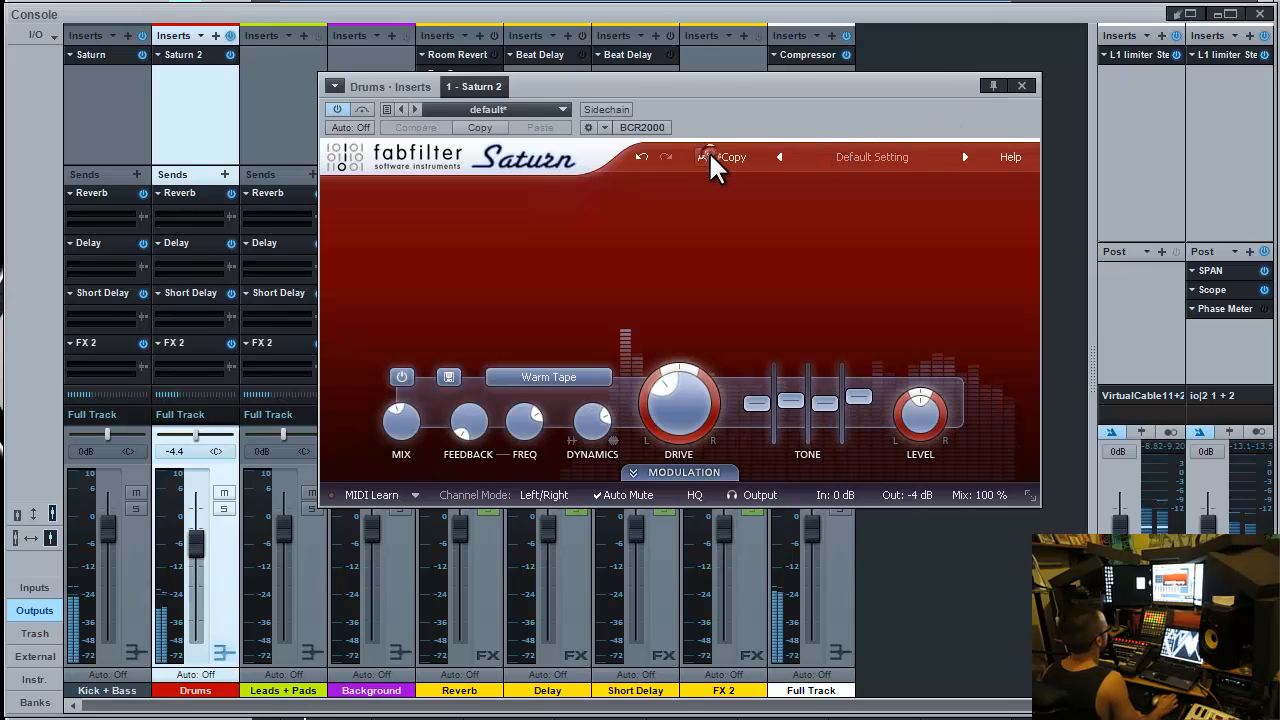
pyautogui.click(710, 156)
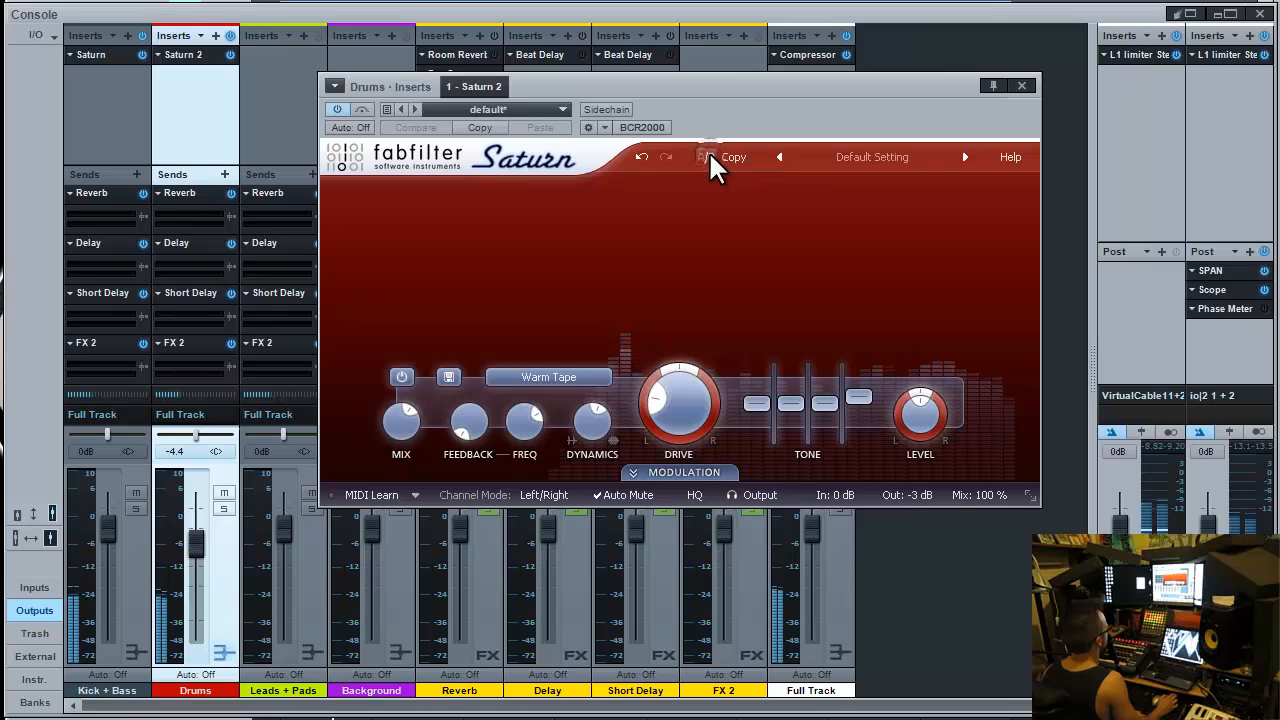
pyautogui.click(709, 156)
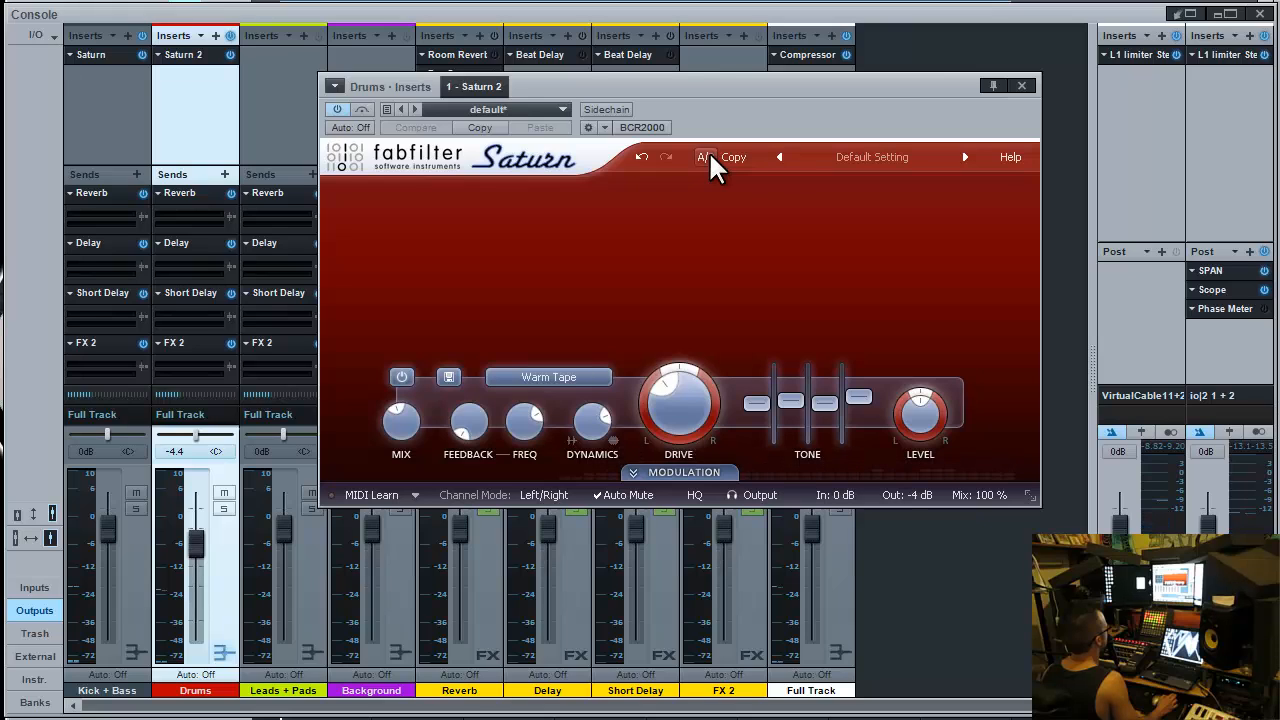
pyautogui.click(709, 156)
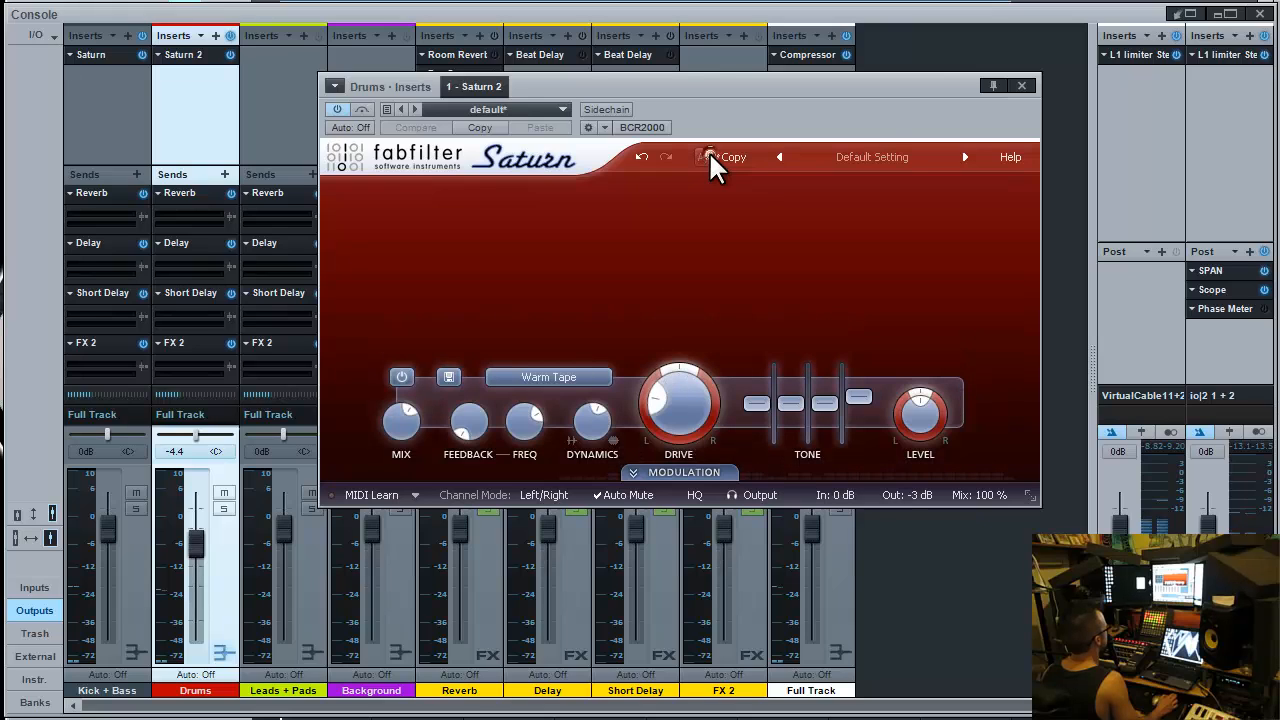
pyautogui.click(1022, 85)
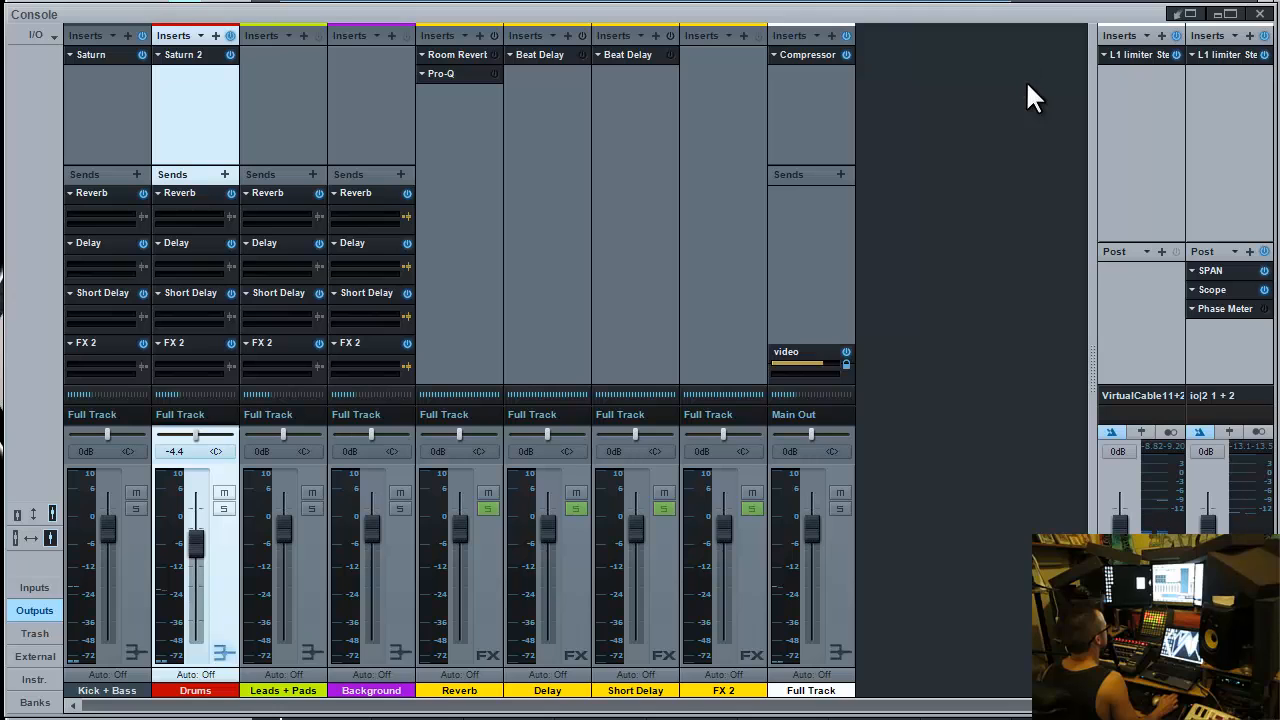
# Step: Show the Leads + Pads channels in the console and reset the panning of Lead 1 and Lead 2 to center
pyautogui.press('3')
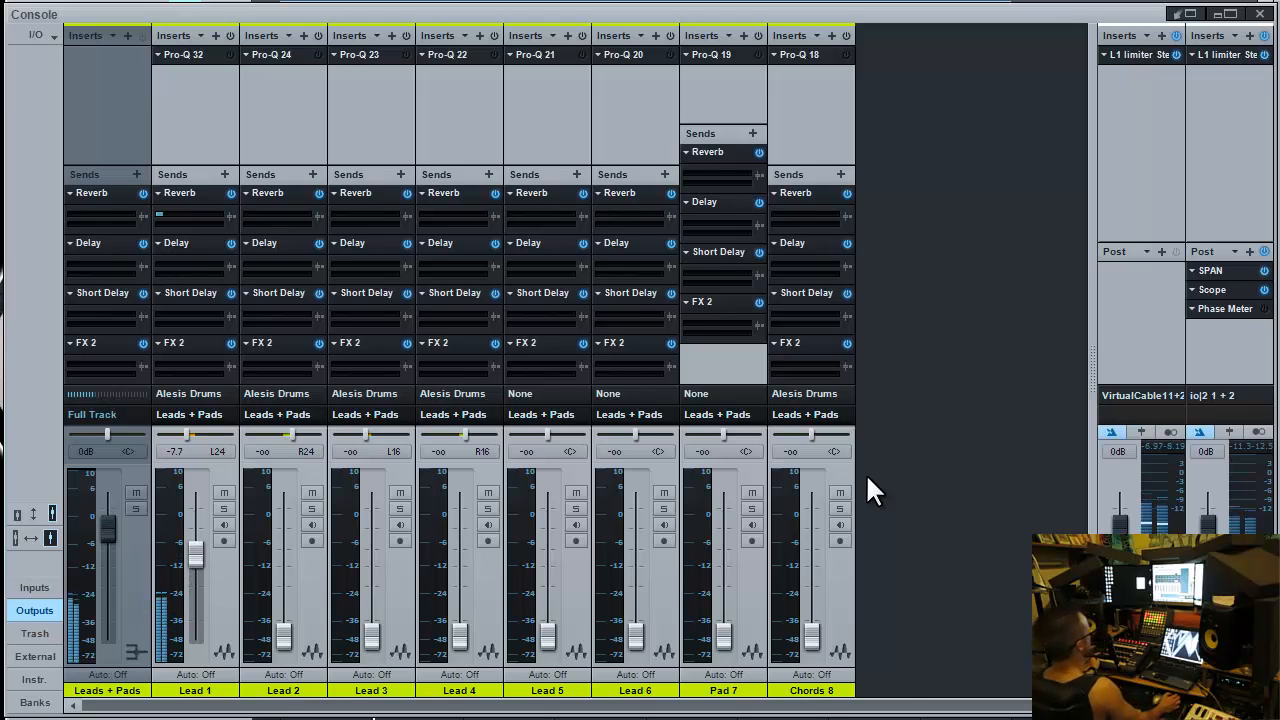
pyautogui.keyDown('ctrl'); pyautogui.click(217, 432); pyautogui.keyUp('ctrl')
pyautogui.keyDown('ctrl'); pyautogui.click(283, 435); pyautogui.keyUp('ctrl')
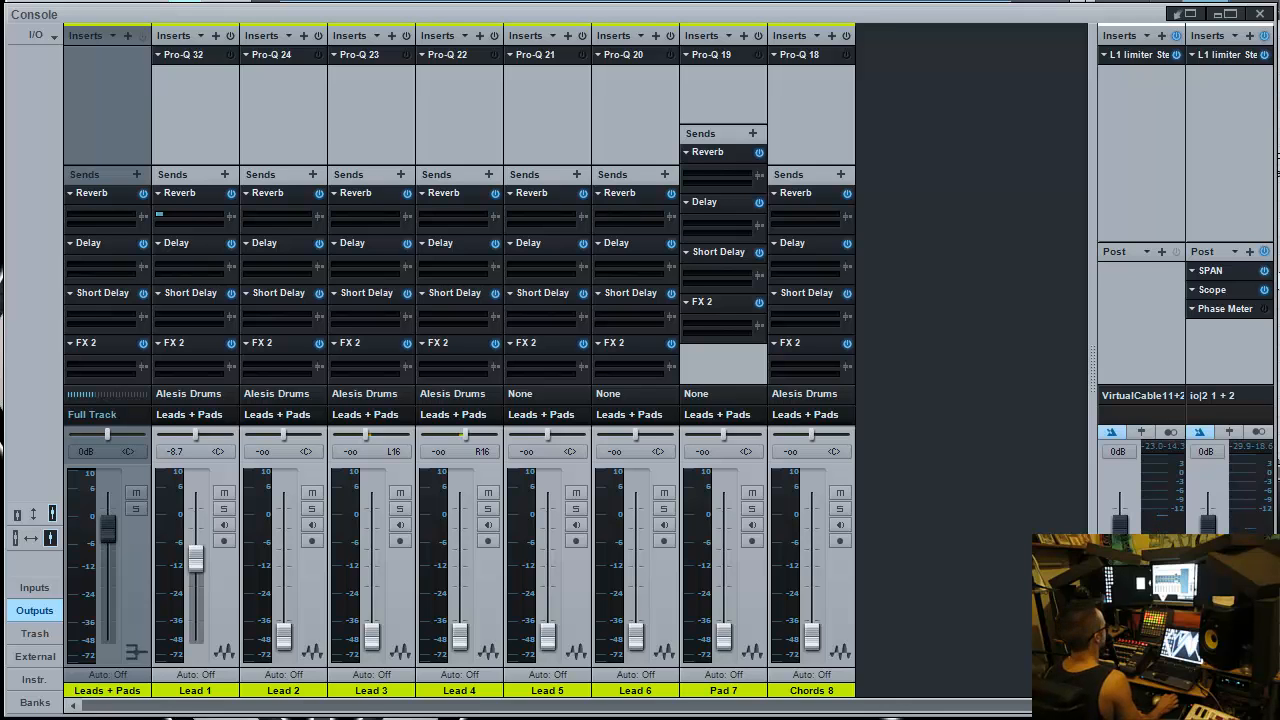
# Step: Review the arrangement, and reset the panning of Lead 4 and Lead 3 to center in the console
pyautogui.press('F3')
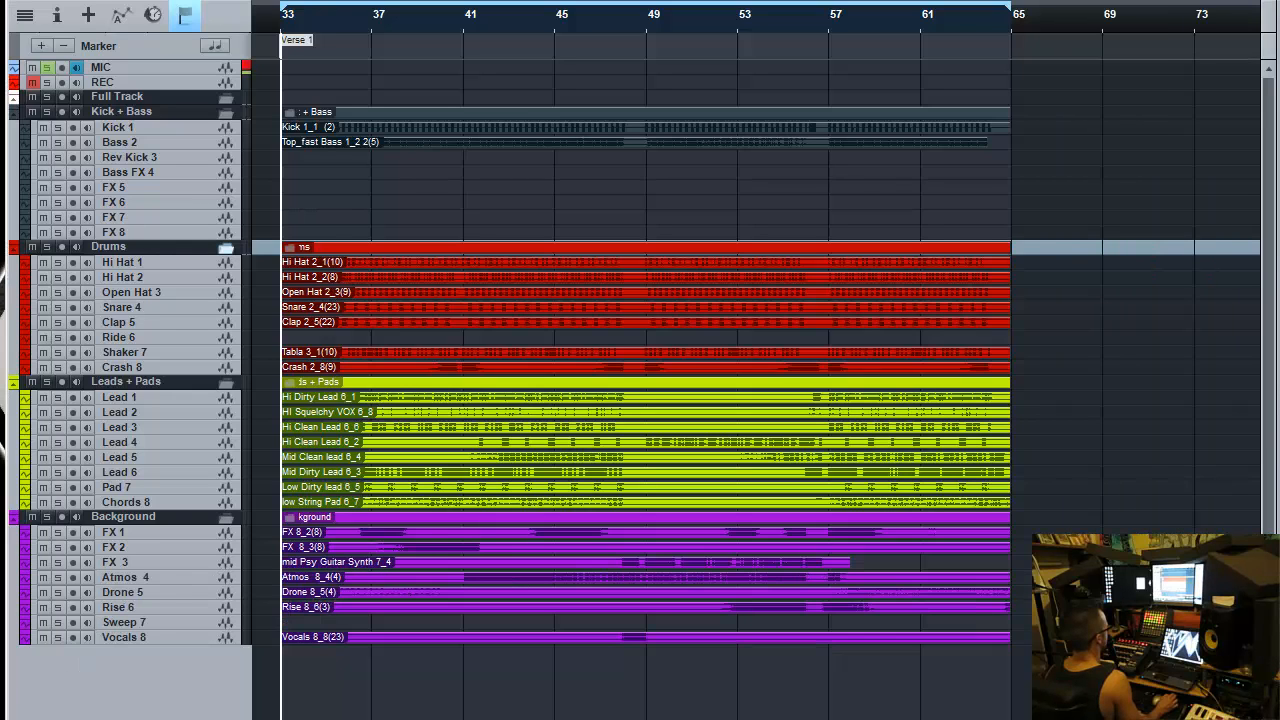
pyautogui.press('F3')
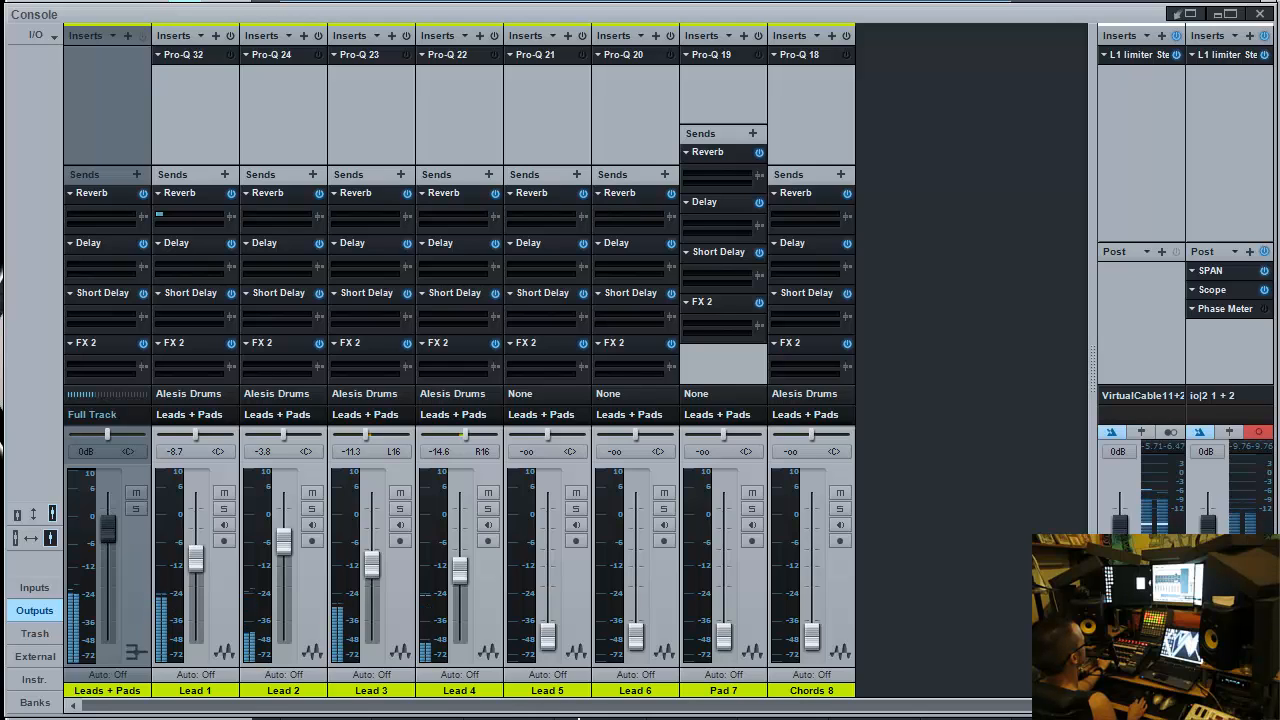
pyautogui.keyDown('alt'); pyautogui.click(463, 437); pyautogui.keyUp('alt')
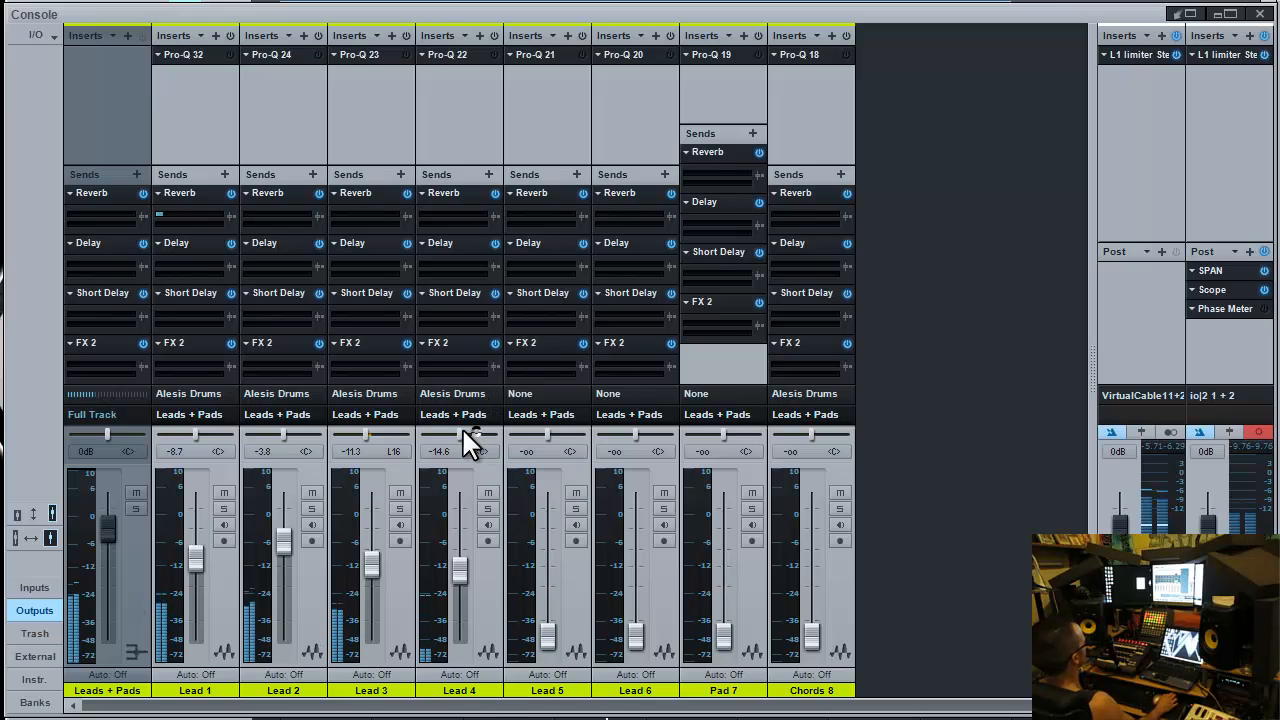
pyautogui.keyDown('alt'); pyautogui.click(366, 437); pyautogui.keyUp('alt')
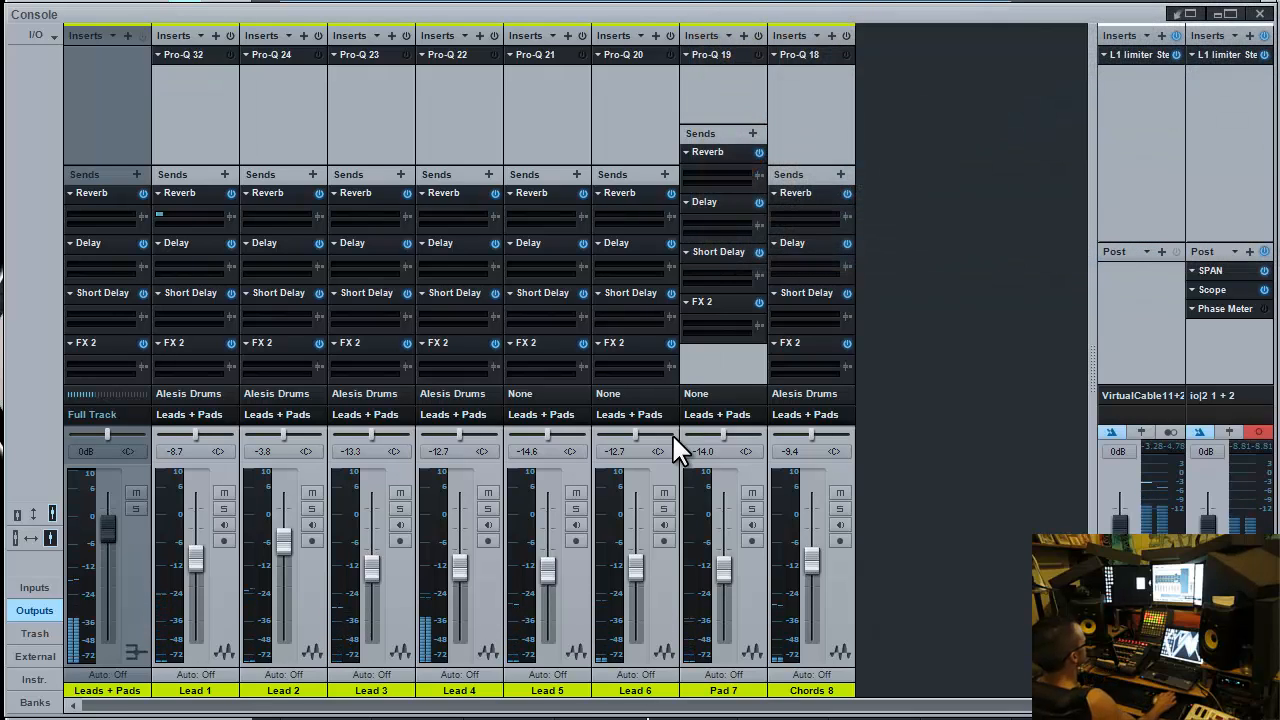
# Step: Audition the mix with the VirtualCable output in mono, and return both outputs to stereo
pyautogui.click(1174, 432)
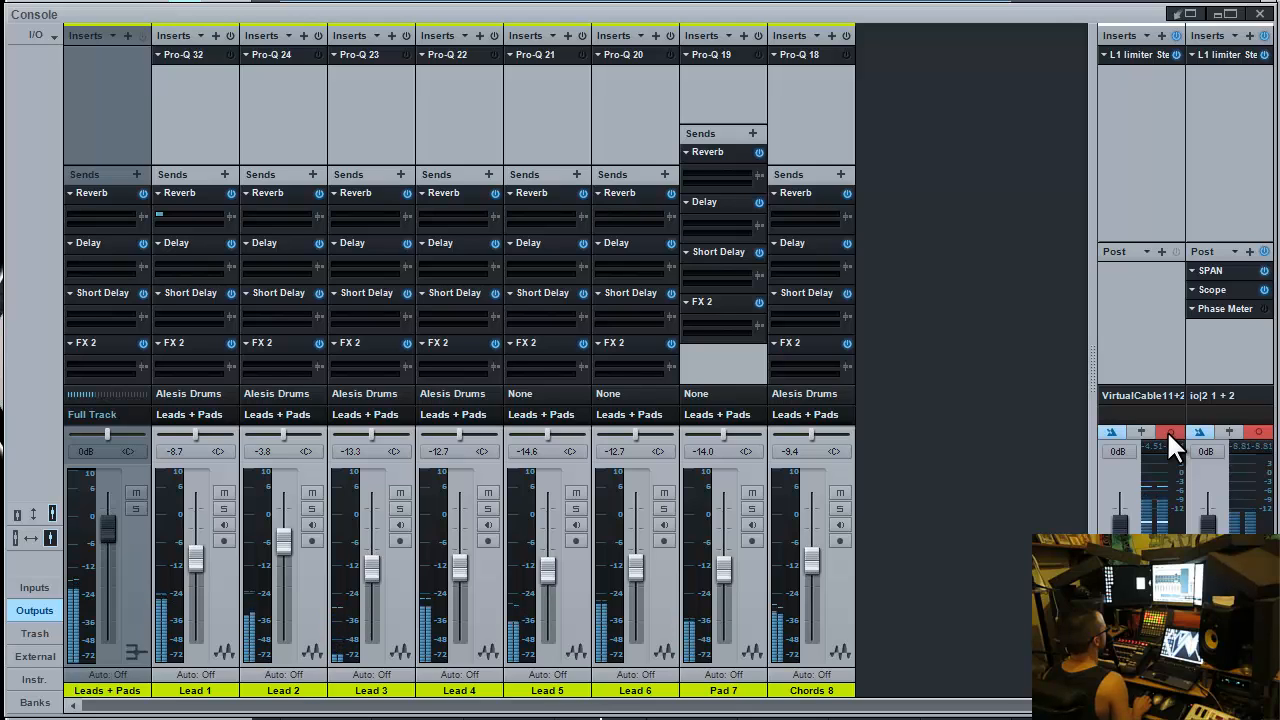
pyautogui.press('F3')
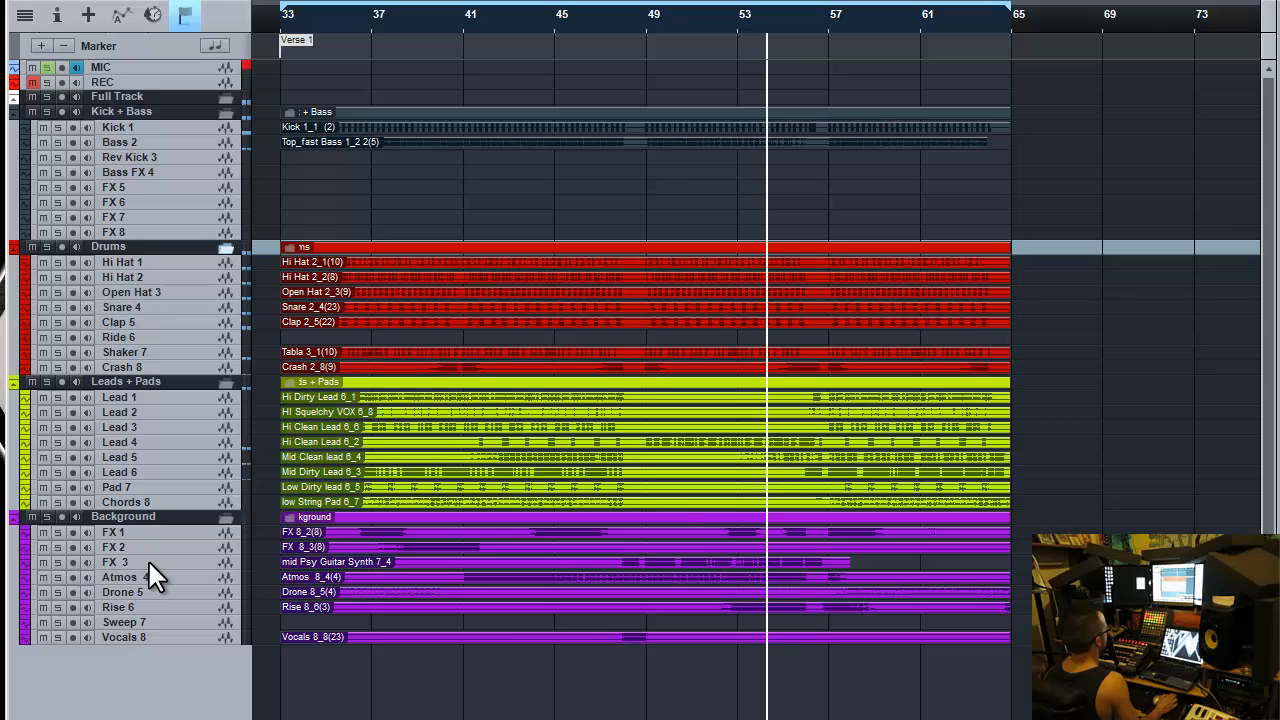
pyautogui.press('space')
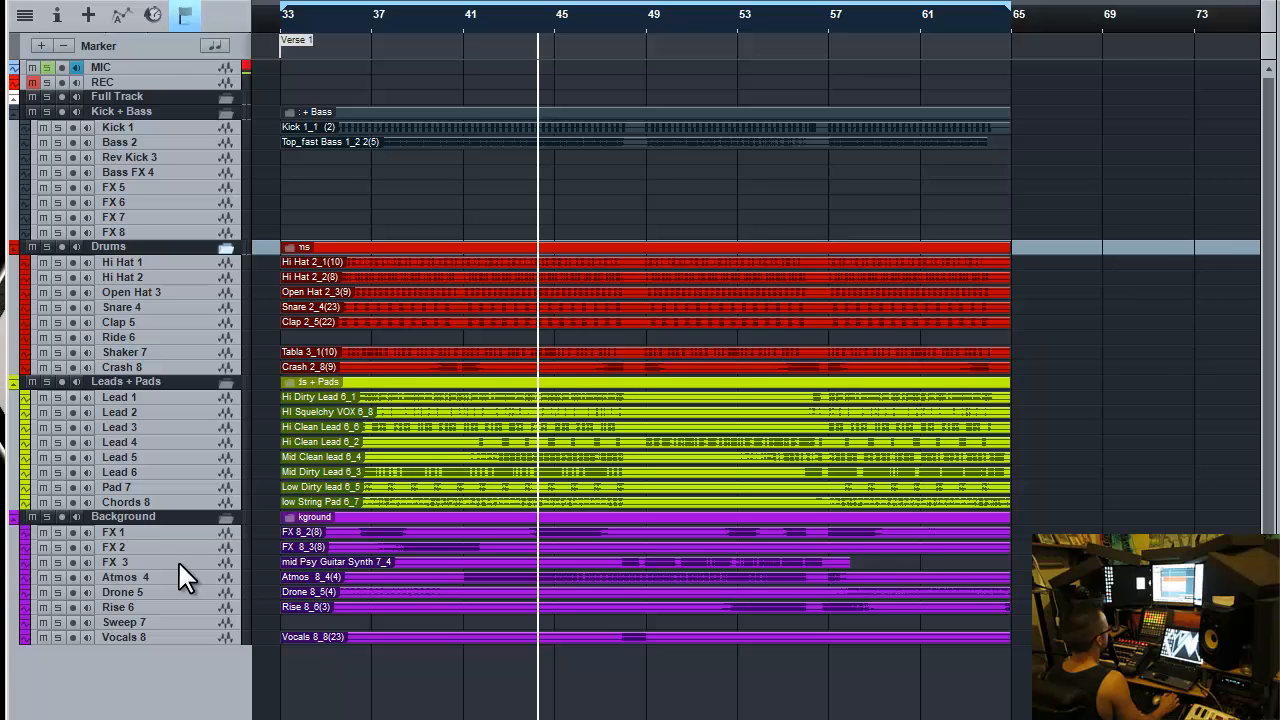
pyautogui.press('F3')
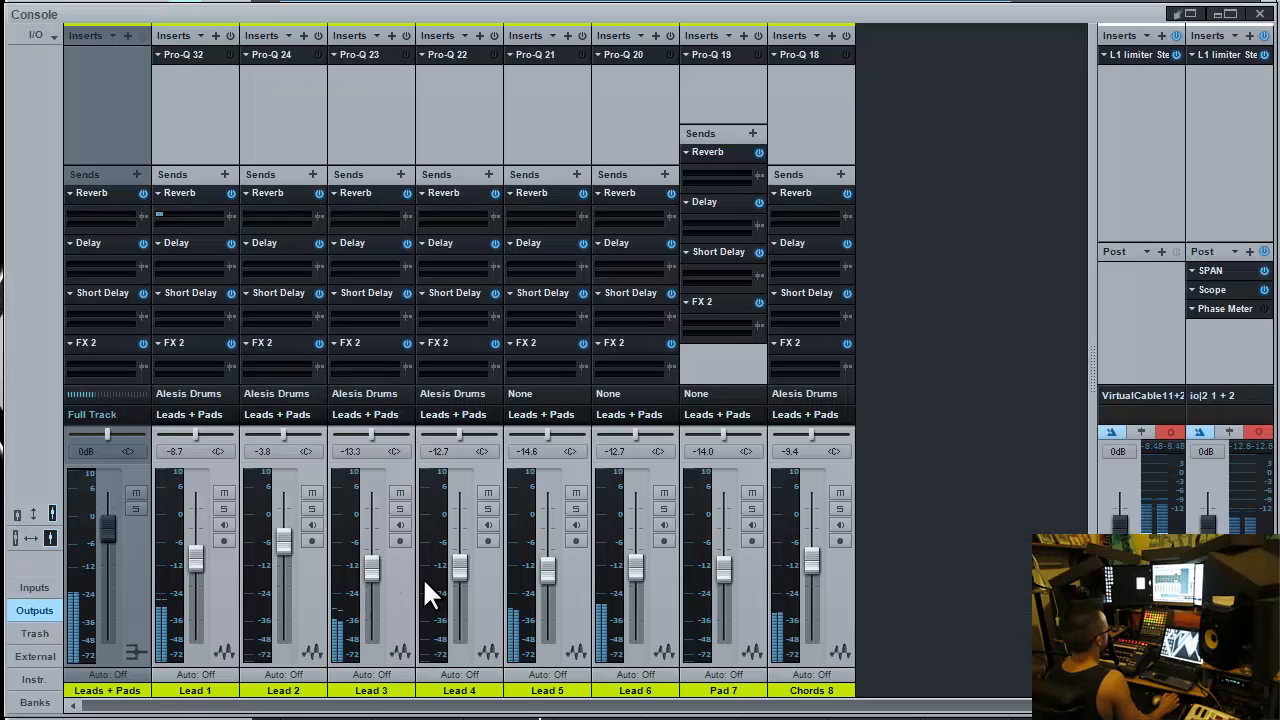
pyautogui.click(1170, 431)
pyautogui.click(1252, 431)
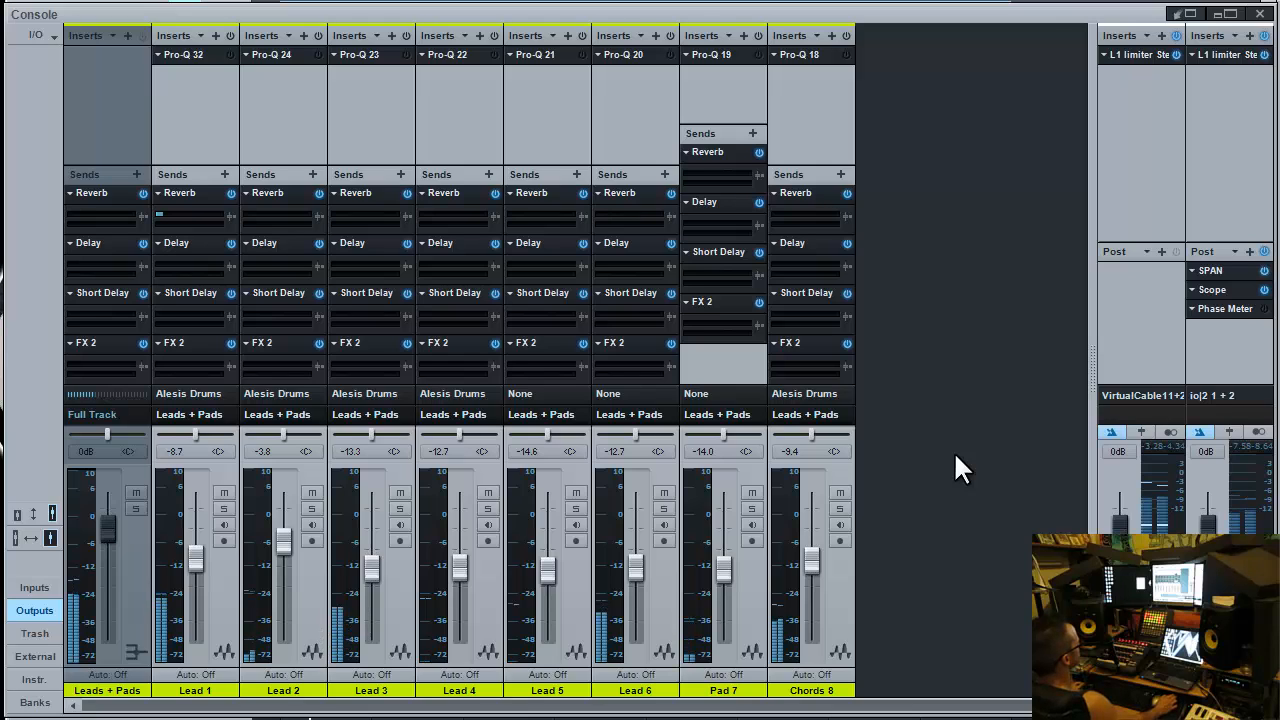
# Step: Listen to the mix with Lead 2 briefly muted and to Lead 6 in solo, restoring both channels
pyautogui.click(311, 492)
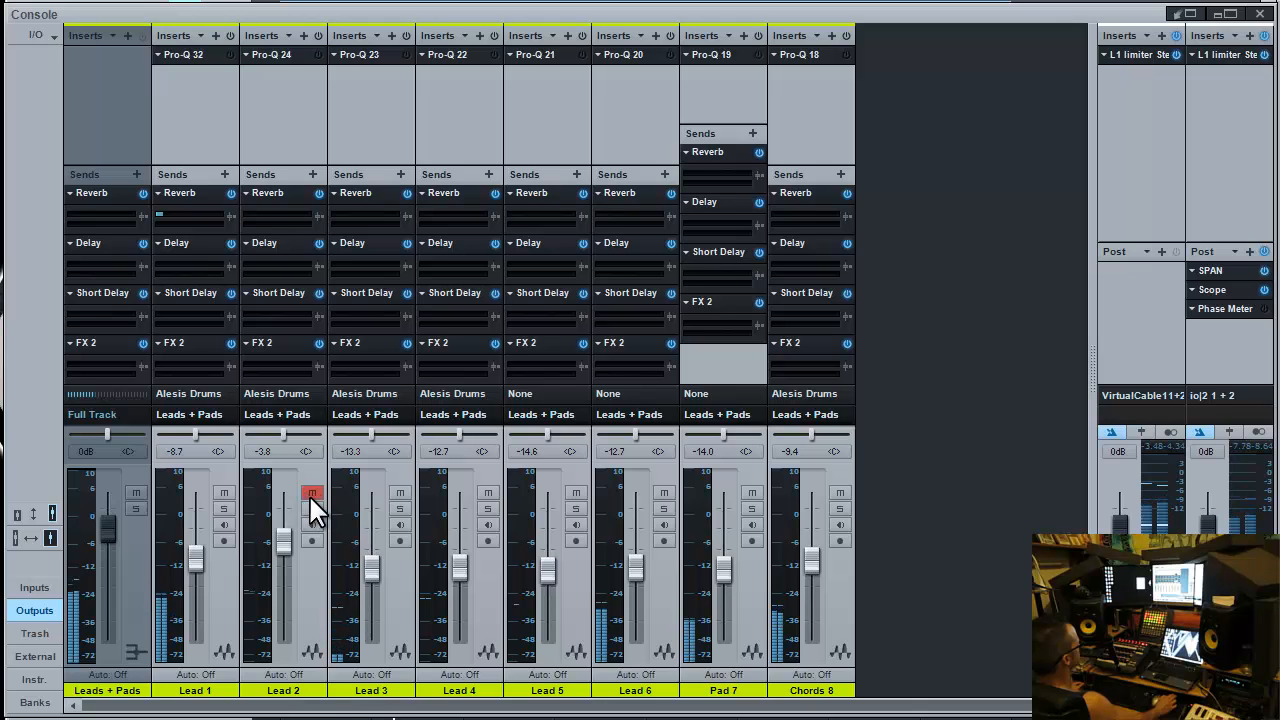
pyautogui.click(311, 493)
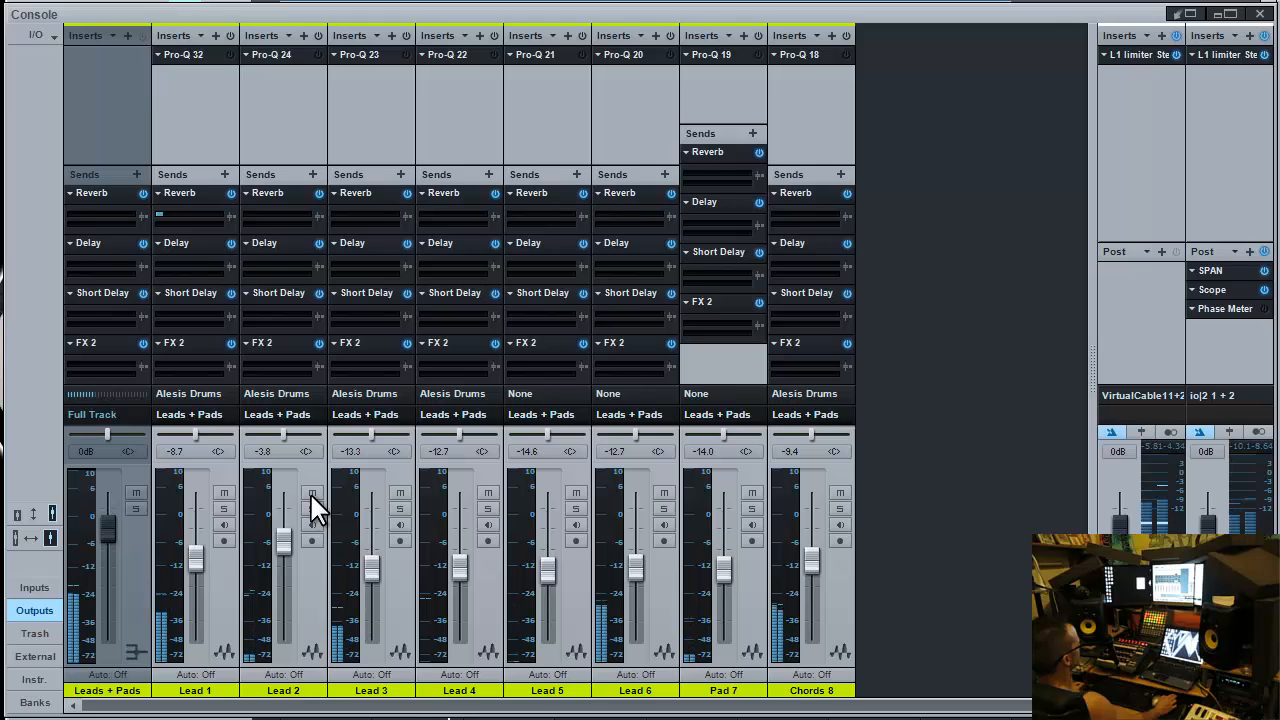
pyautogui.click(664, 509)
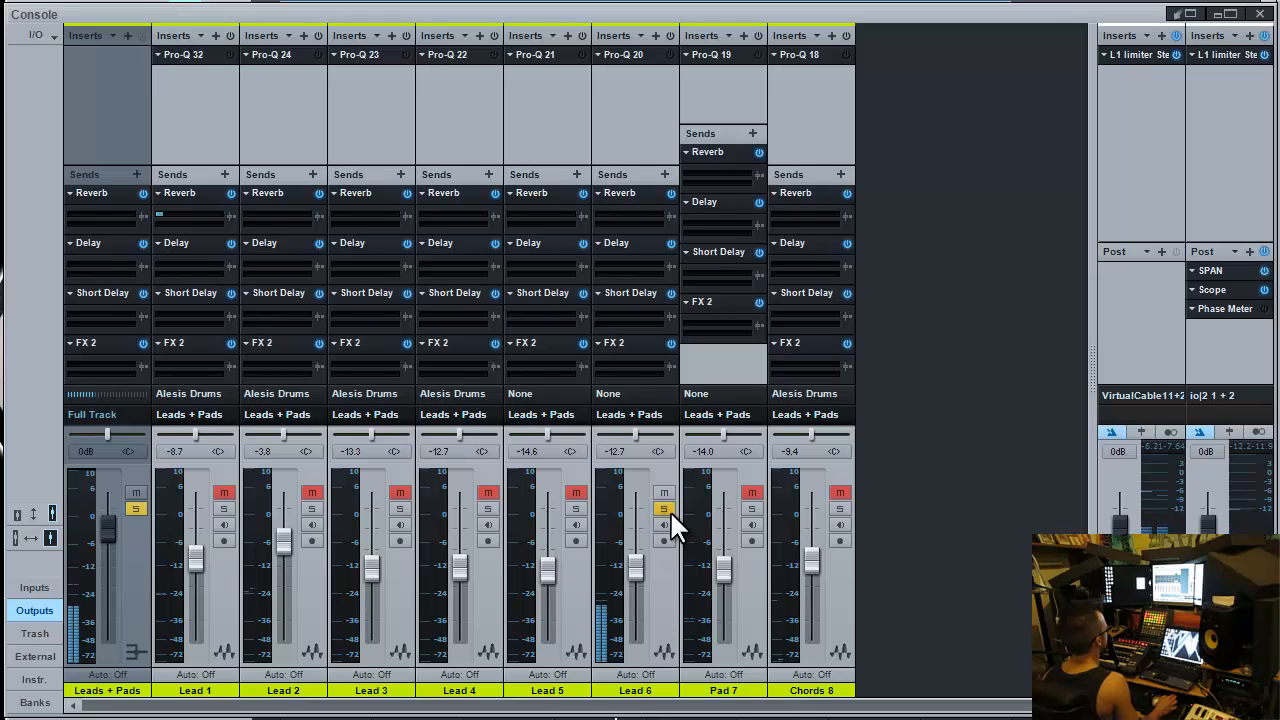
pyautogui.click(664, 508)
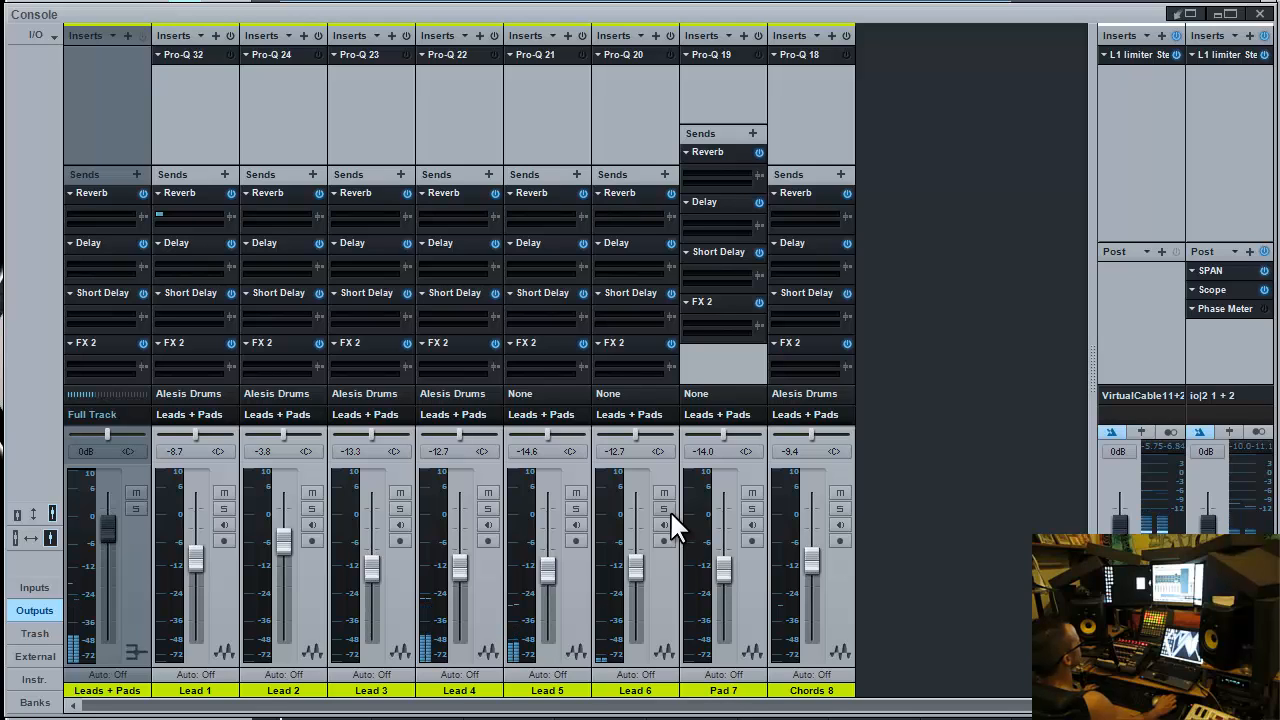
# Step: Insert the InPhase Stereo plug-in on Lead 4 after Pro-Q 22 and solo the channel
pyautogui.click(492, 601)
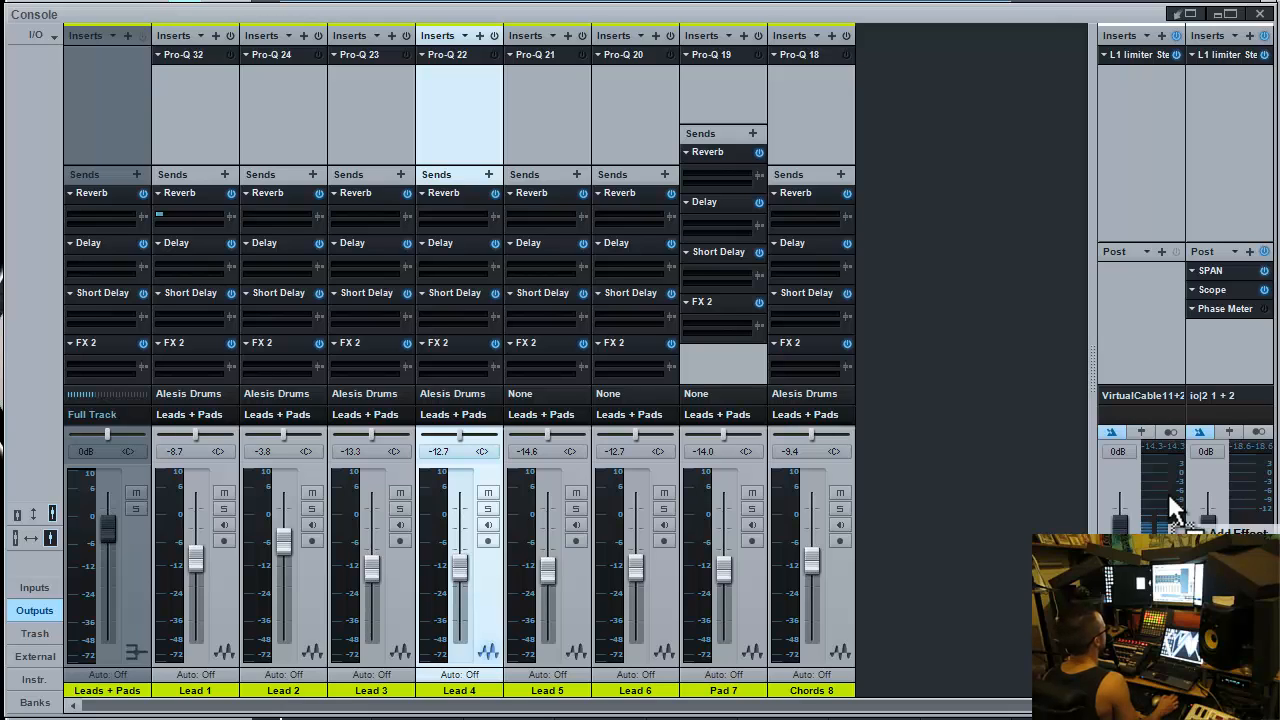
pyautogui.moveTo(1175, 508); pyautogui.dragTo(449, 96)
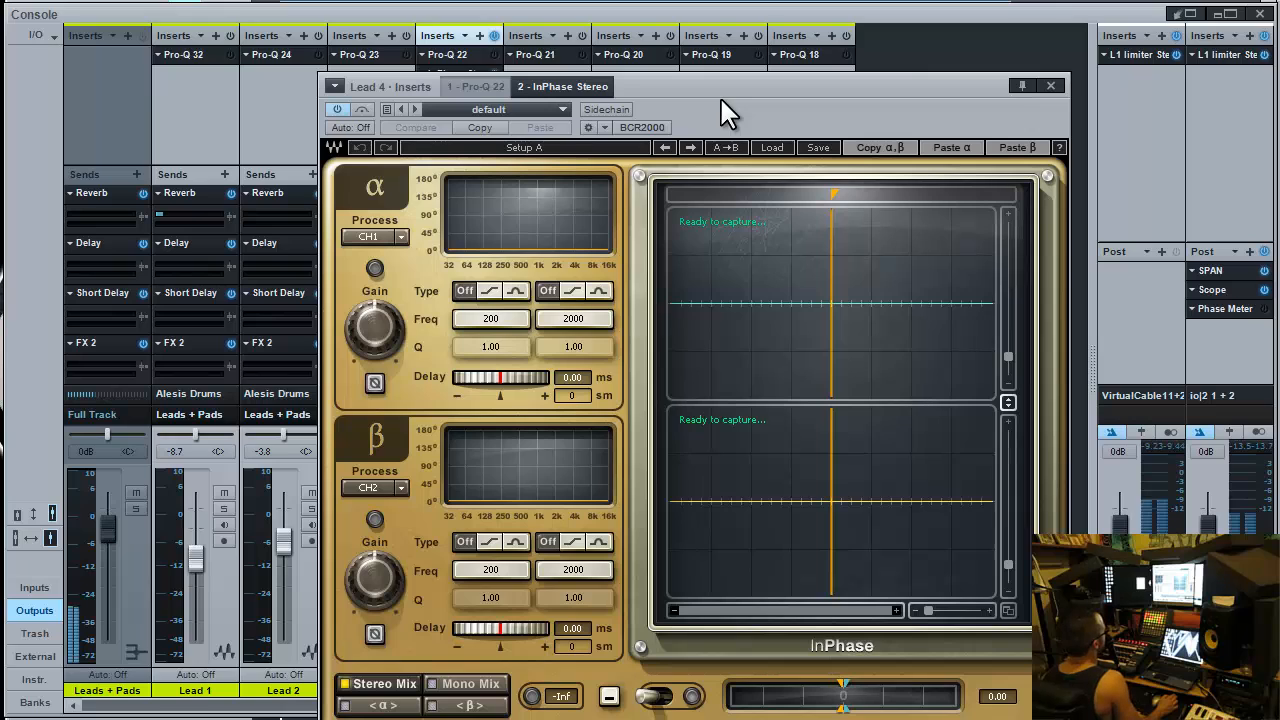
pyautogui.press('s')
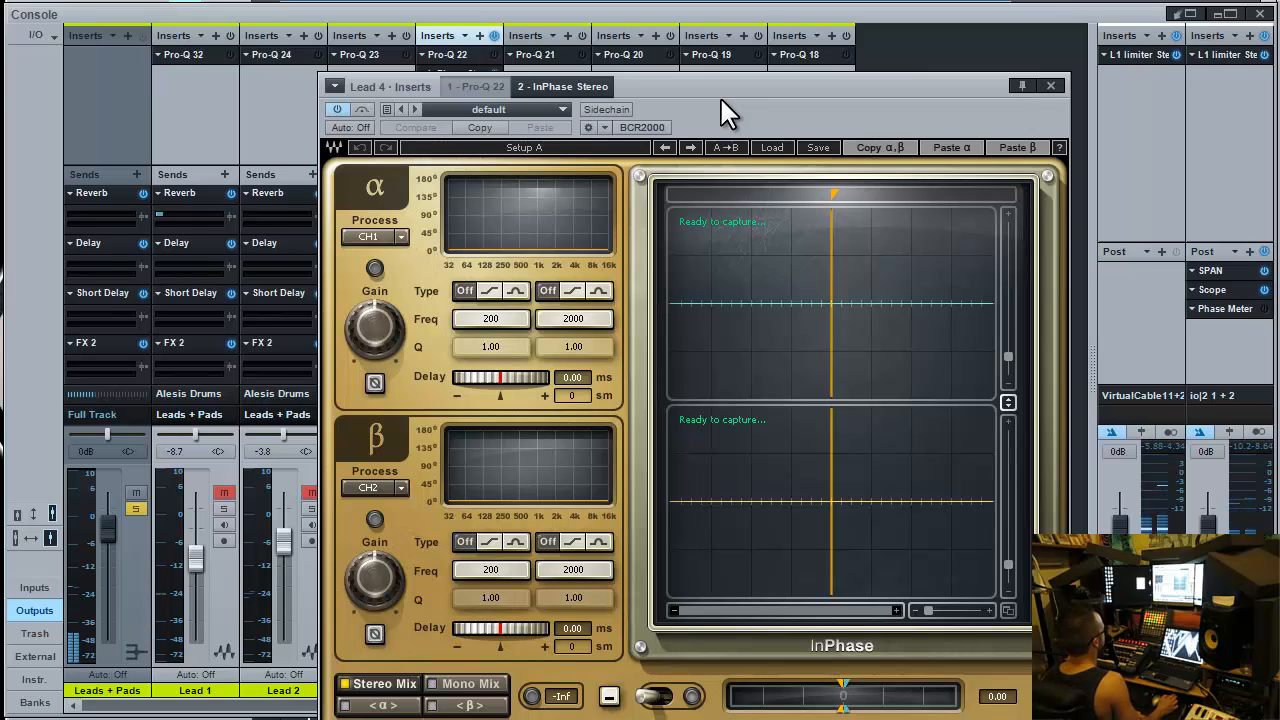
pyautogui.moveTo(721, 99); pyautogui.dragTo(714, 74)
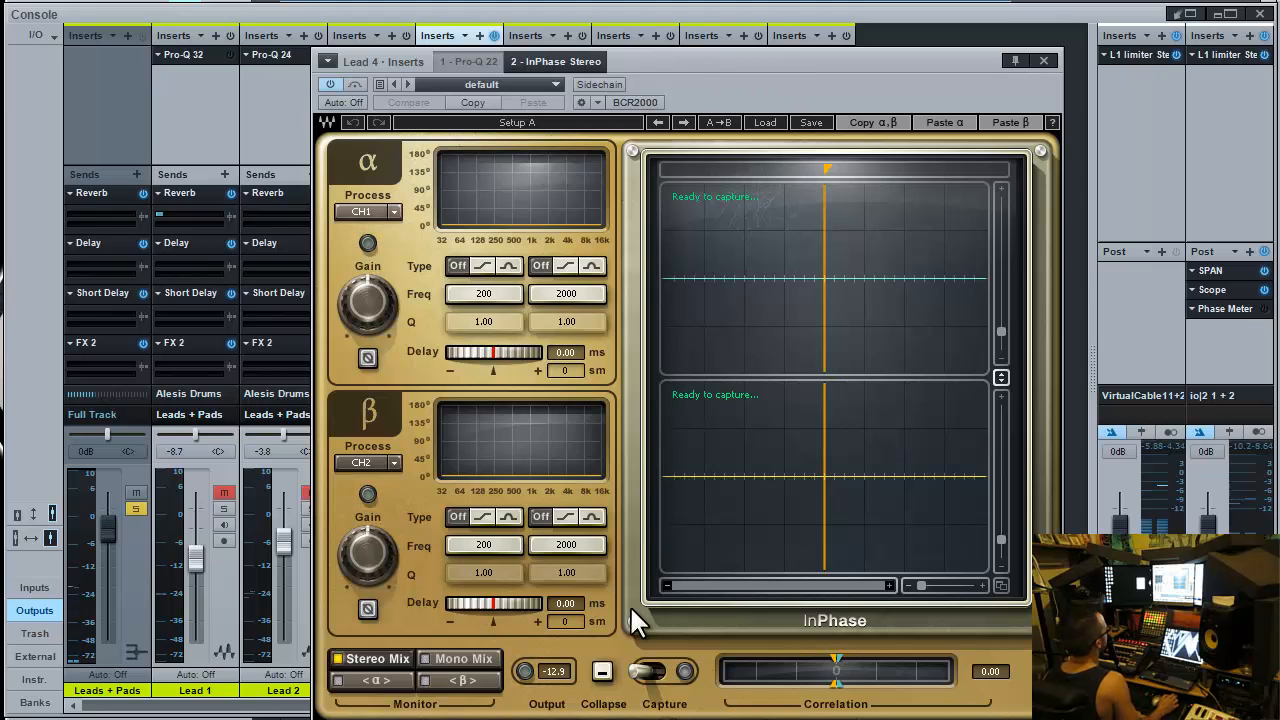
# Step: Capture Lead 4's audio in InPhase and place the marker at the onset of the captured waveform
pyautogui.click(650, 681)
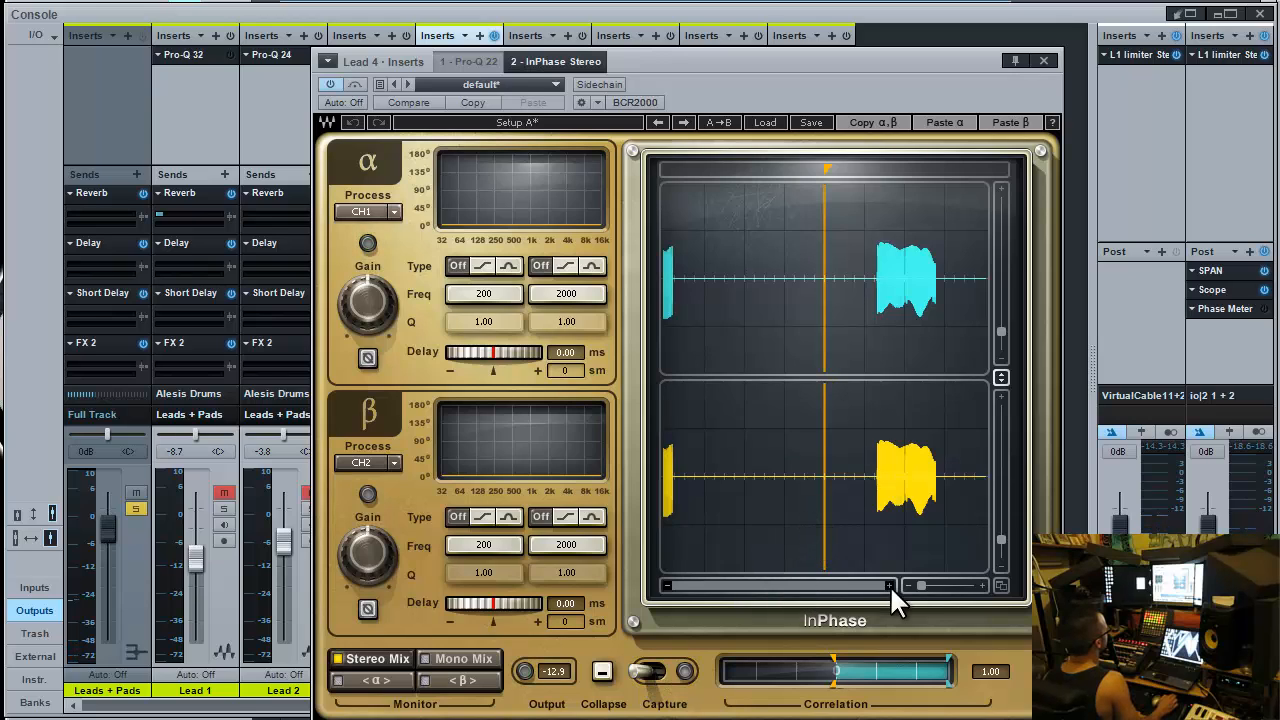
pyautogui.moveTo(921, 583); pyautogui.dragTo(957, 580)
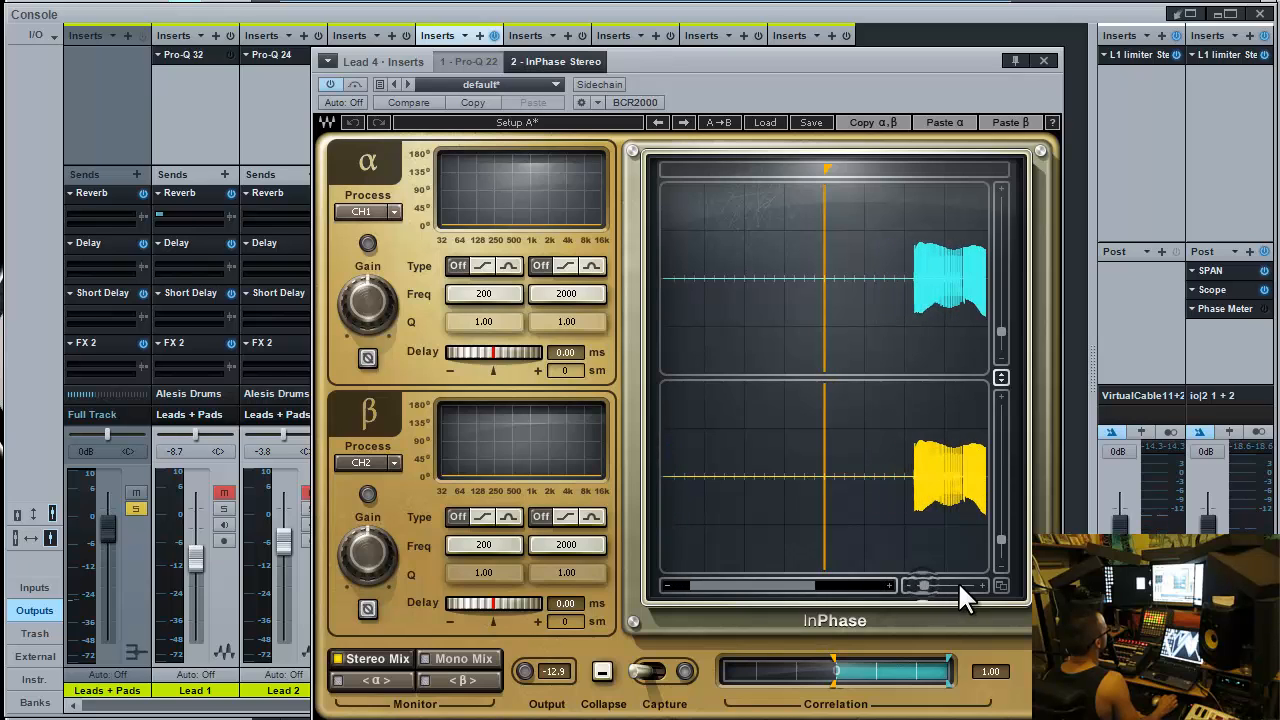
pyautogui.moveTo(796, 583)
pyautogui.mouseDown()
pyautogui.moveTo(822, 583)
pyautogui.moveTo(805, 584)
pyautogui.mouseUp()
pyautogui.moveTo(712, 165); pyautogui.dragTo(792, 165)
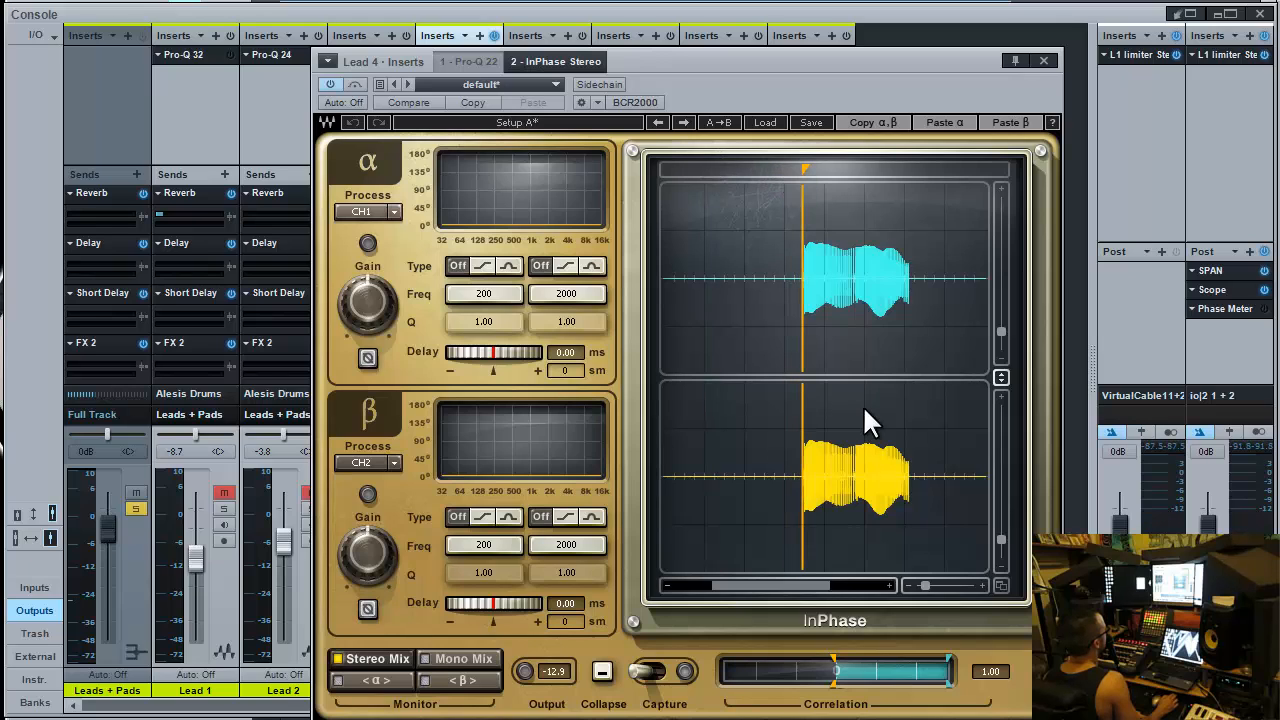
pyautogui.moveTo(930, 586); pyautogui.dragTo(952, 585)
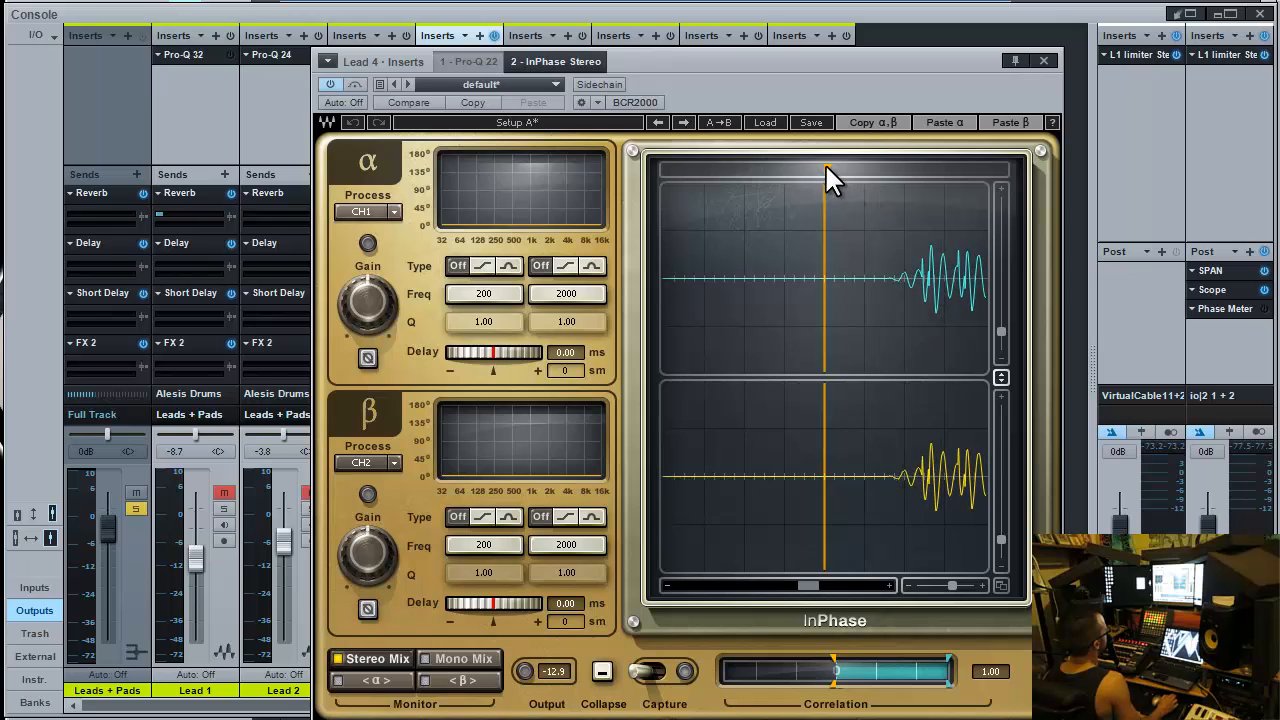
pyautogui.moveTo(825, 165)
pyautogui.mouseDown()
pyautogui.moveTo(945, 160)
pyautogui.moveTo(905, 164)
pyautogui.mouseUp()
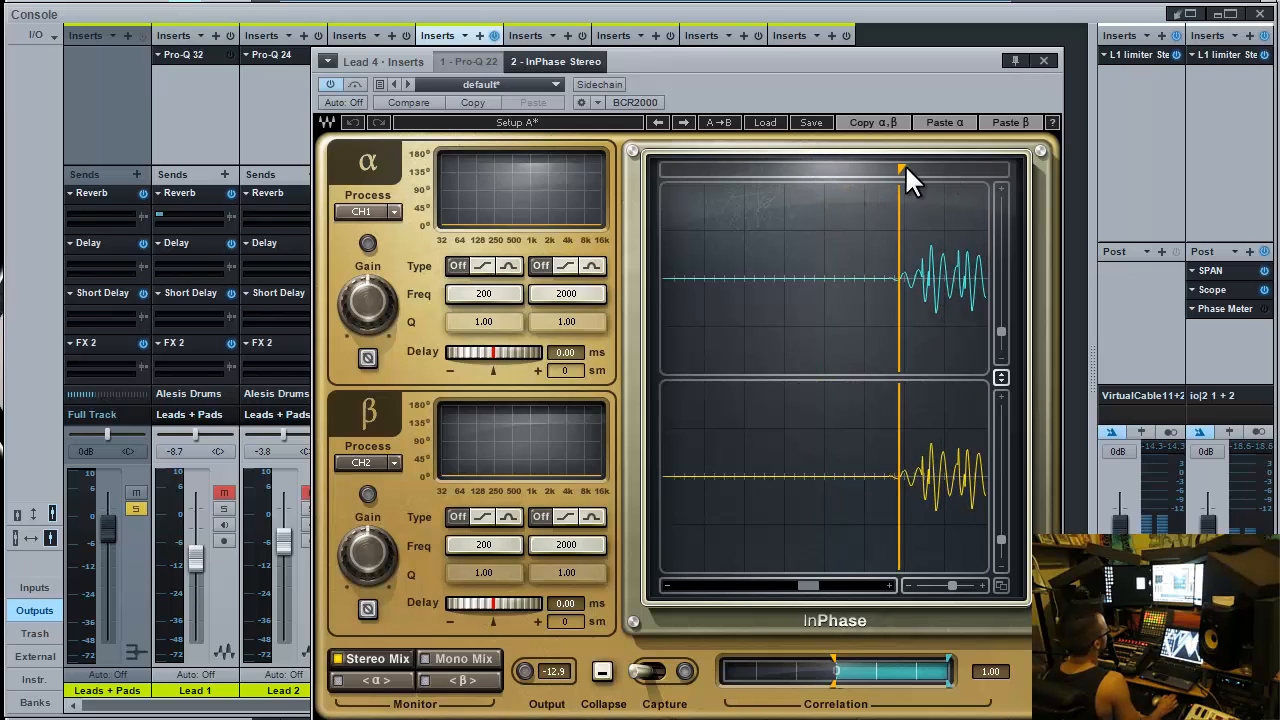
pyautogui.moveTo(953, 586); pyautogui.dragTo(1046, 576)
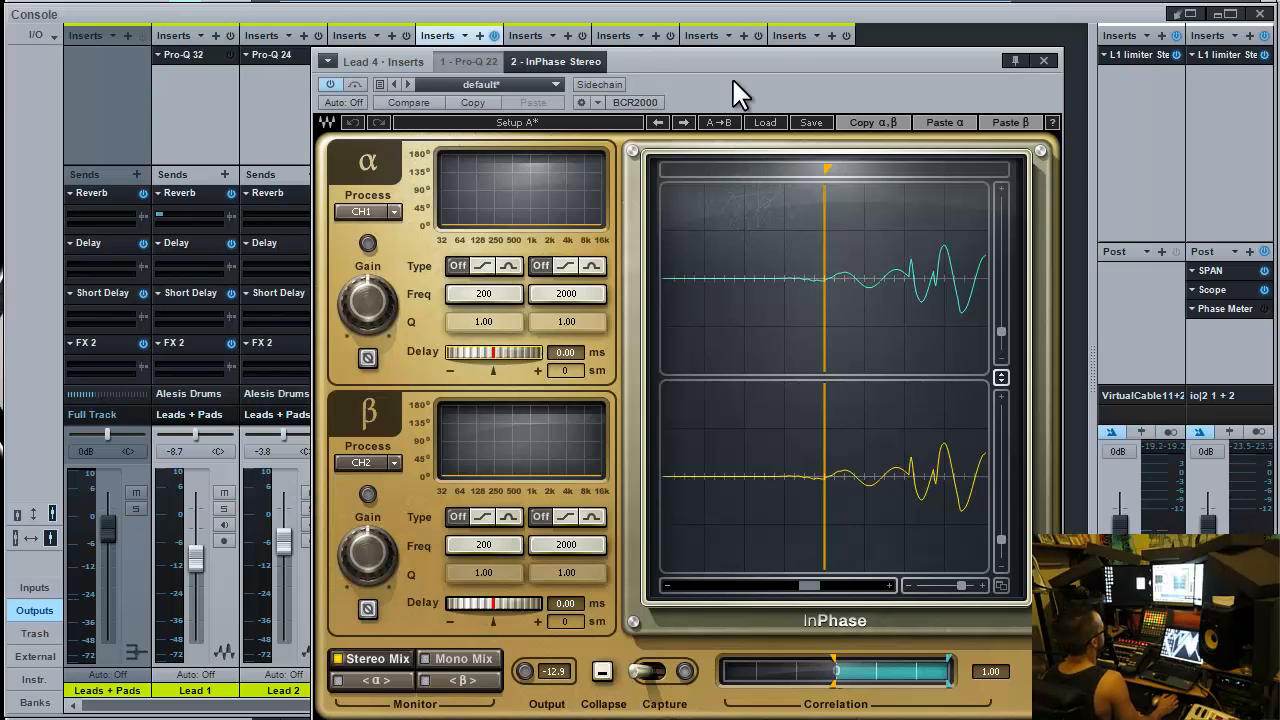
# Step: Unsolo Lead 4, resume playback of the full mix and move the InPhase window clear of the first lead channels
pyautogui.press('s')
pyautogui.press('space')
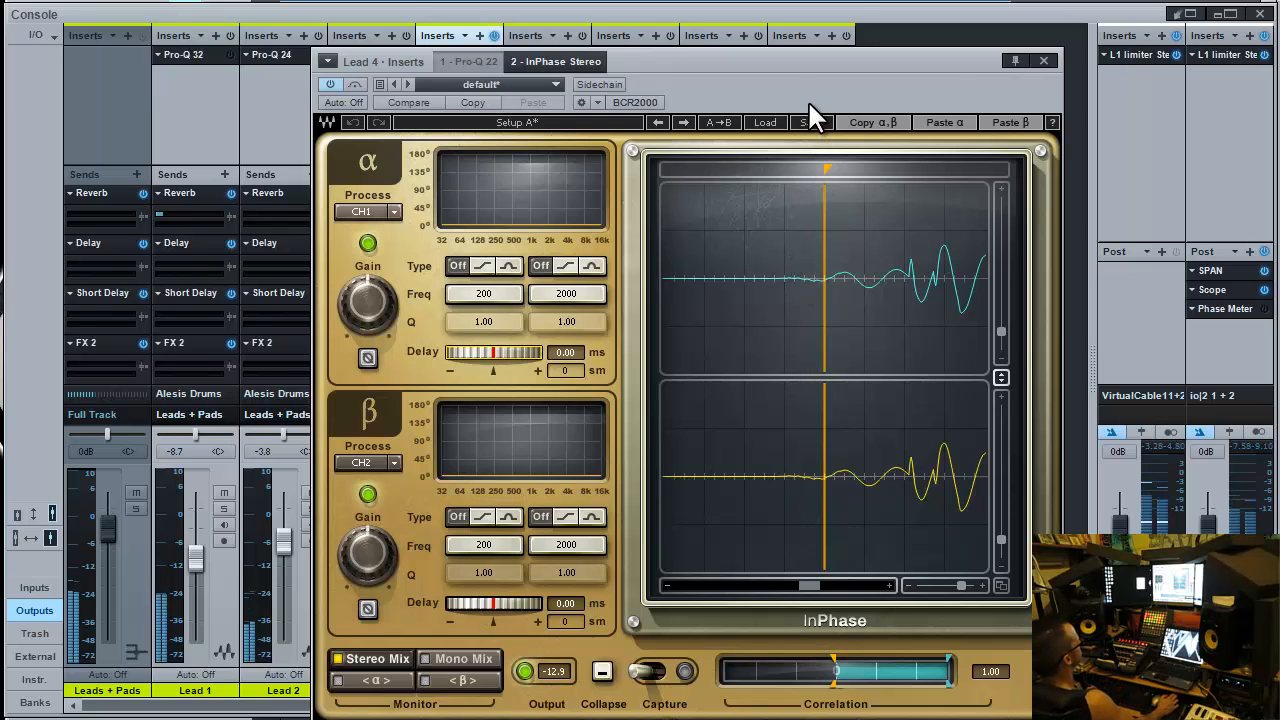
pyautogui.moveTo(808, 100); pyautogui.dragTo(955, 51)
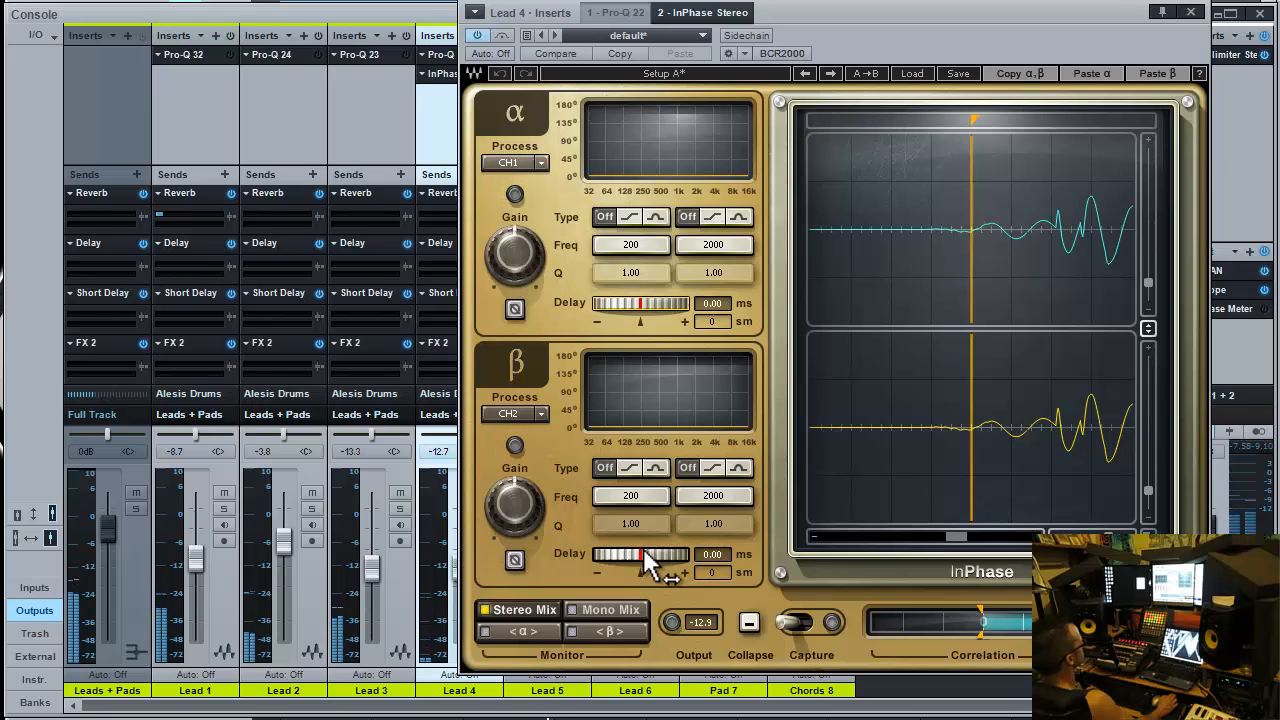
# Step: Try different InPhase delay offsets between the channels, bringing β to -0.48 ms and α to -0.67 ms
pyautogui.moveTo(643, 549); pyautogui.dragTo(625, 556)
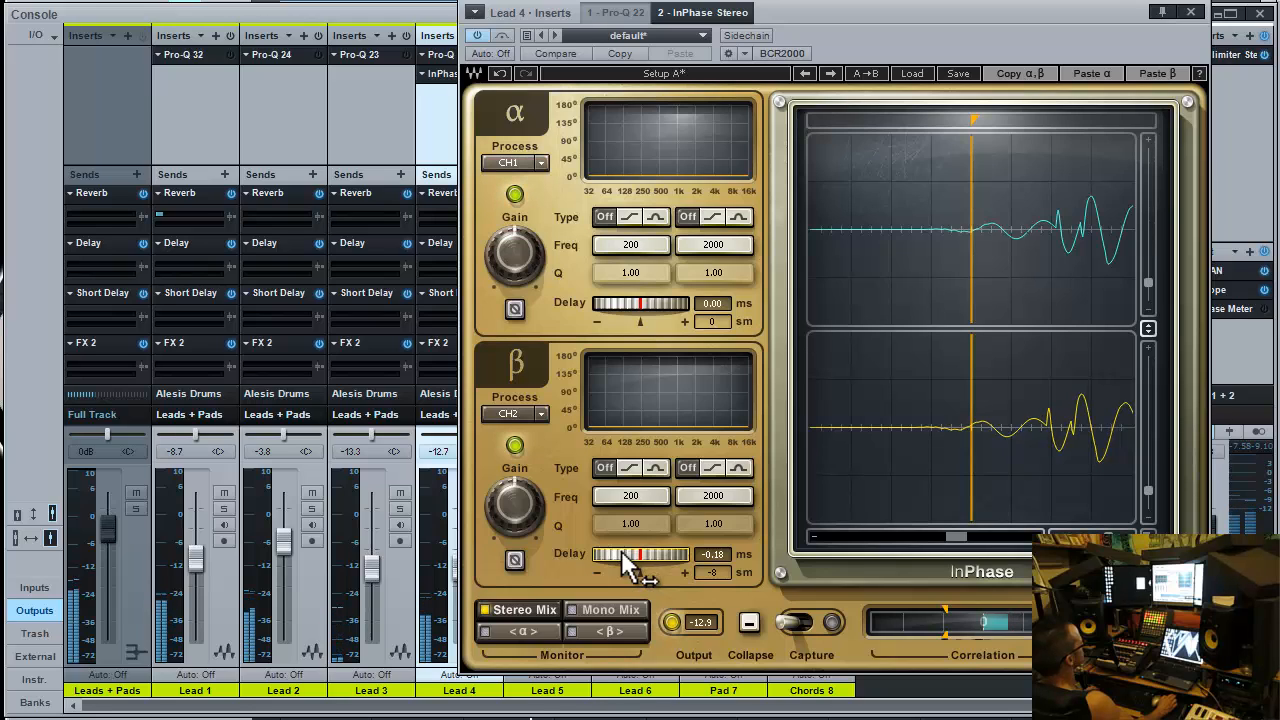
pyautogui.moveTo(634, 312); pyautogui.dragTo(665, 312)
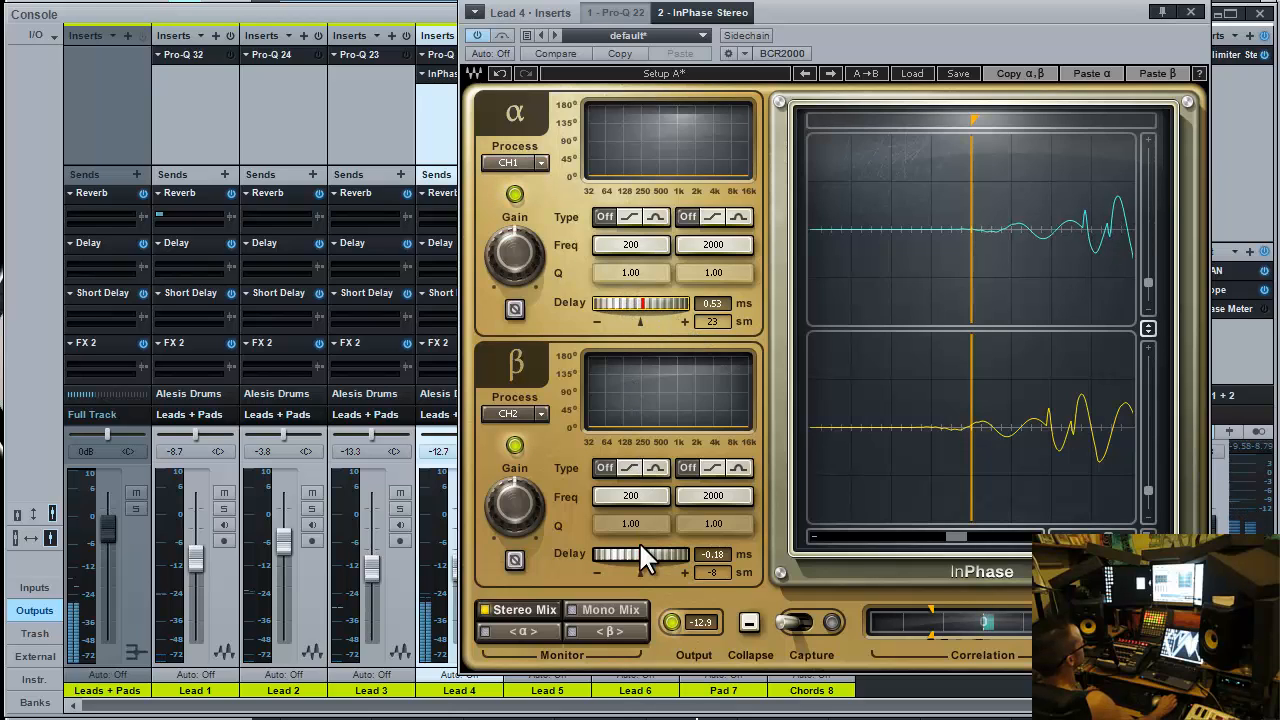
pyautogui.moveTo(636, 551)
pyautogui.mouseDown()
pyautogui.moveTo(616, 561)
pyautogui.moveTo(640, 546)
pyautogui.mouseUp()
pyautogui.moveTo(677, 305); pyautogui.dragTo(622, 305)
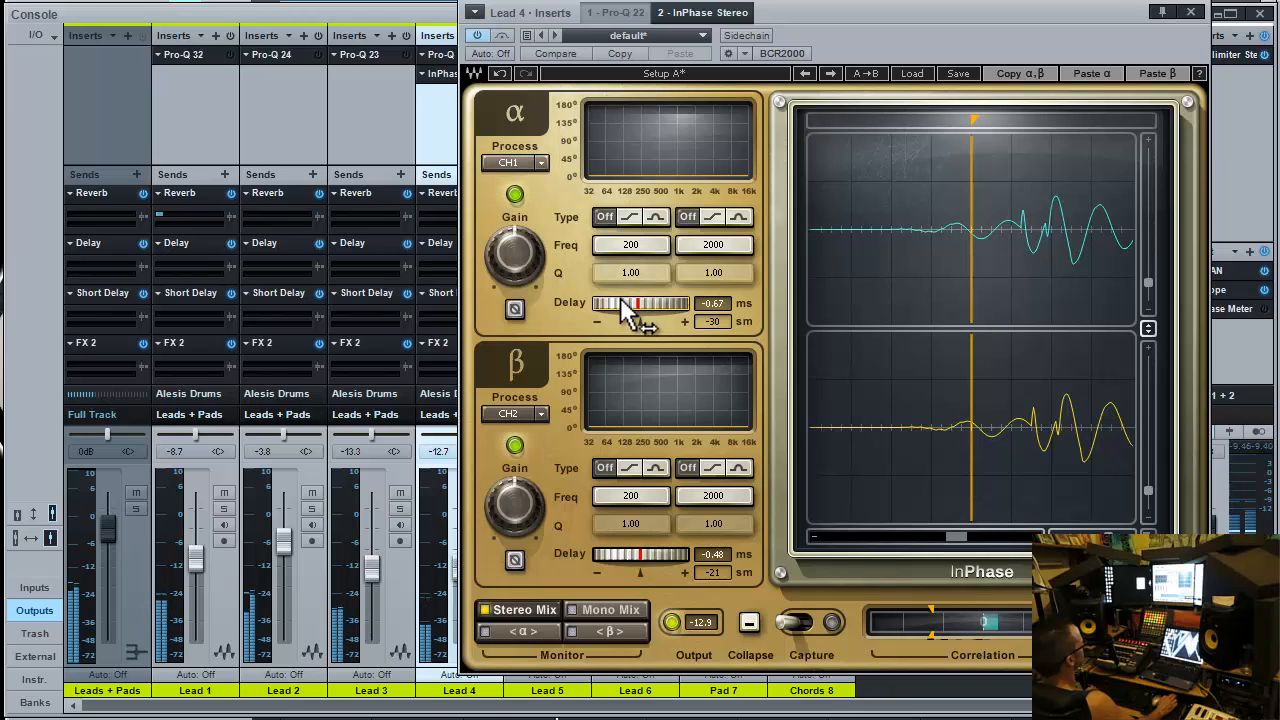
# Step: Set the InPhase α delay to -0.65 ms and move the plug-in window clear of the master outputs
pyautogui.click(667, 300)
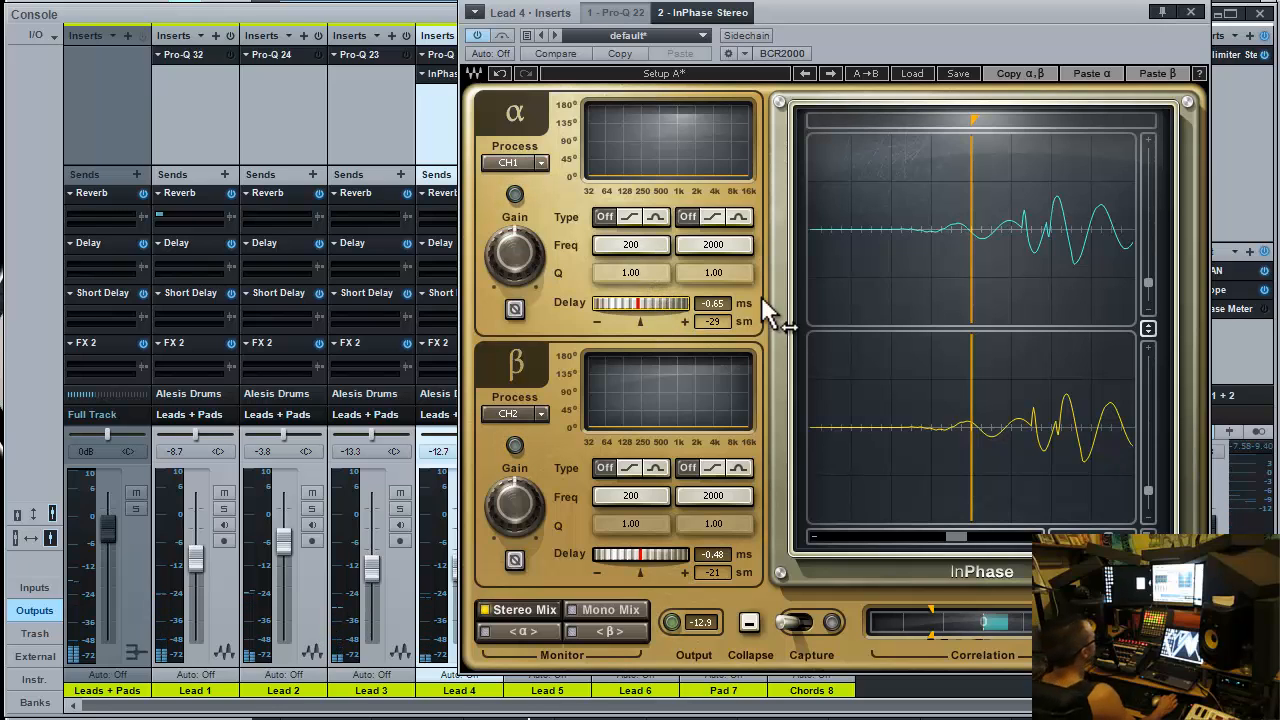
pyautogui.moveTo(982, 50); pyautogui.dragTo(784, 42)
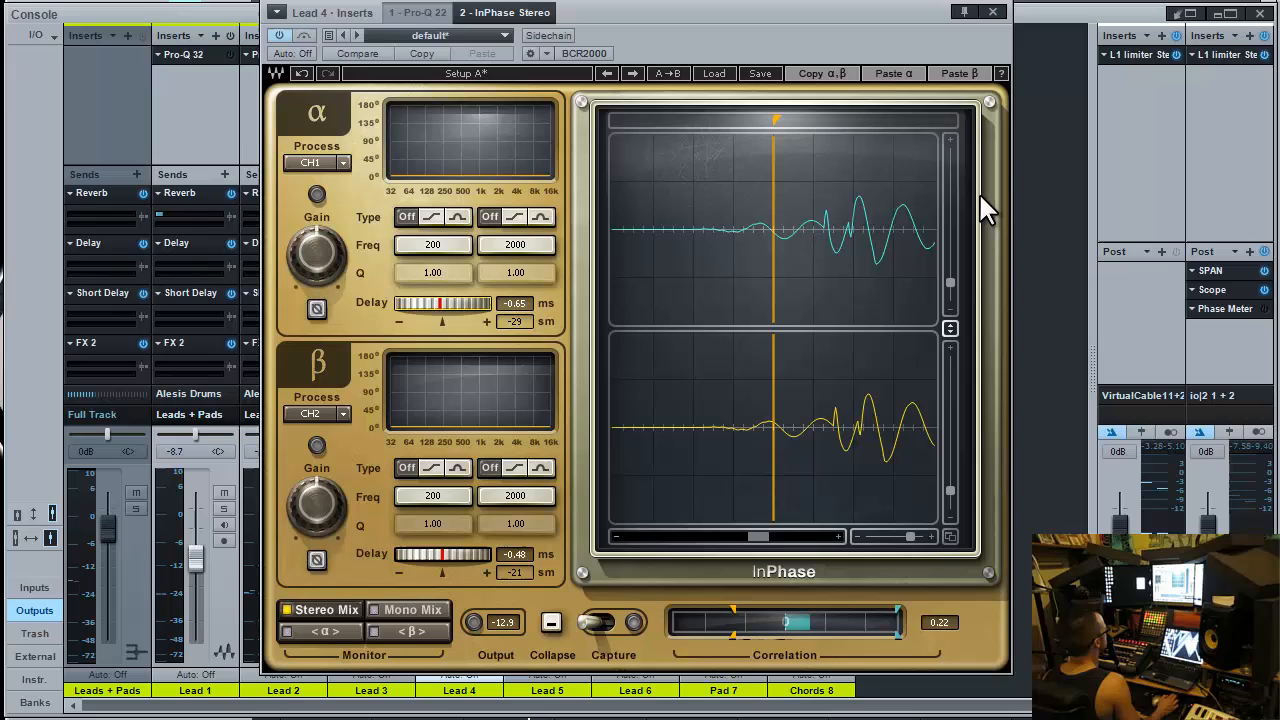
# Step: Compare the mix in mono and stereo on both master outputs, leave them in stereo and close InPhase
pyautogui.click(1173, 430)
pyautogui.click(1258, 431)
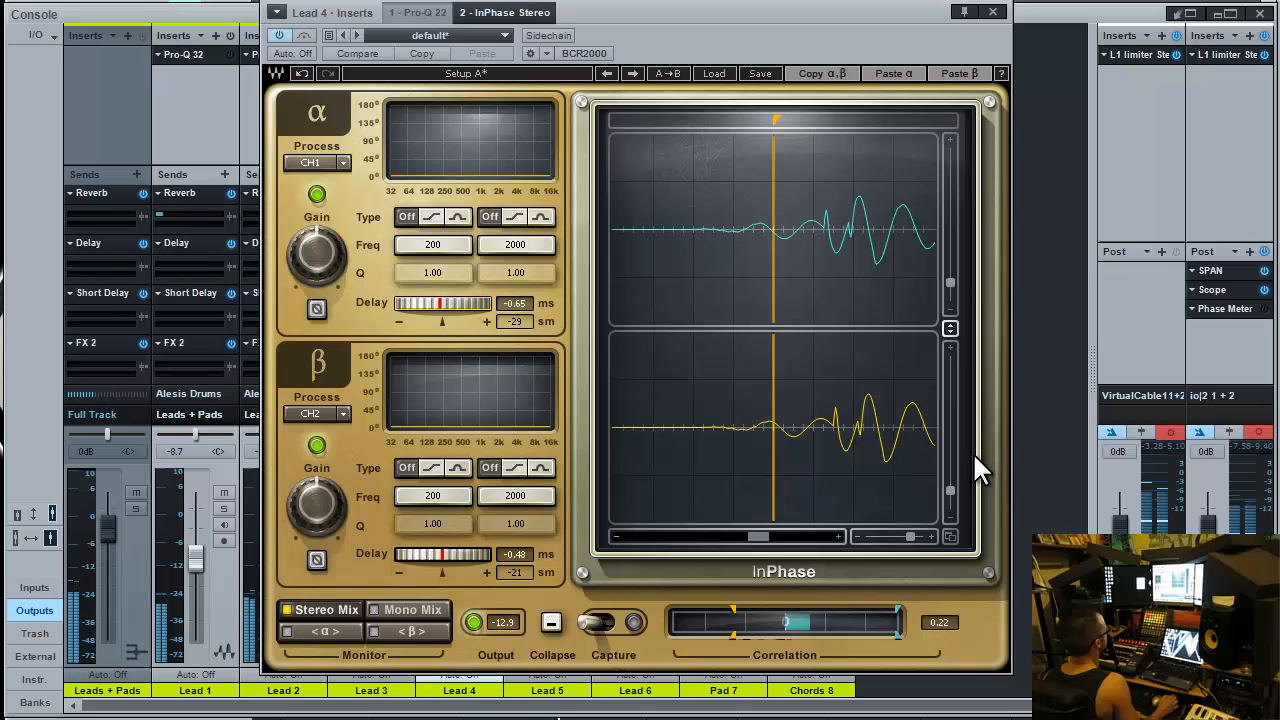
pyautogui.click(1171, 431)
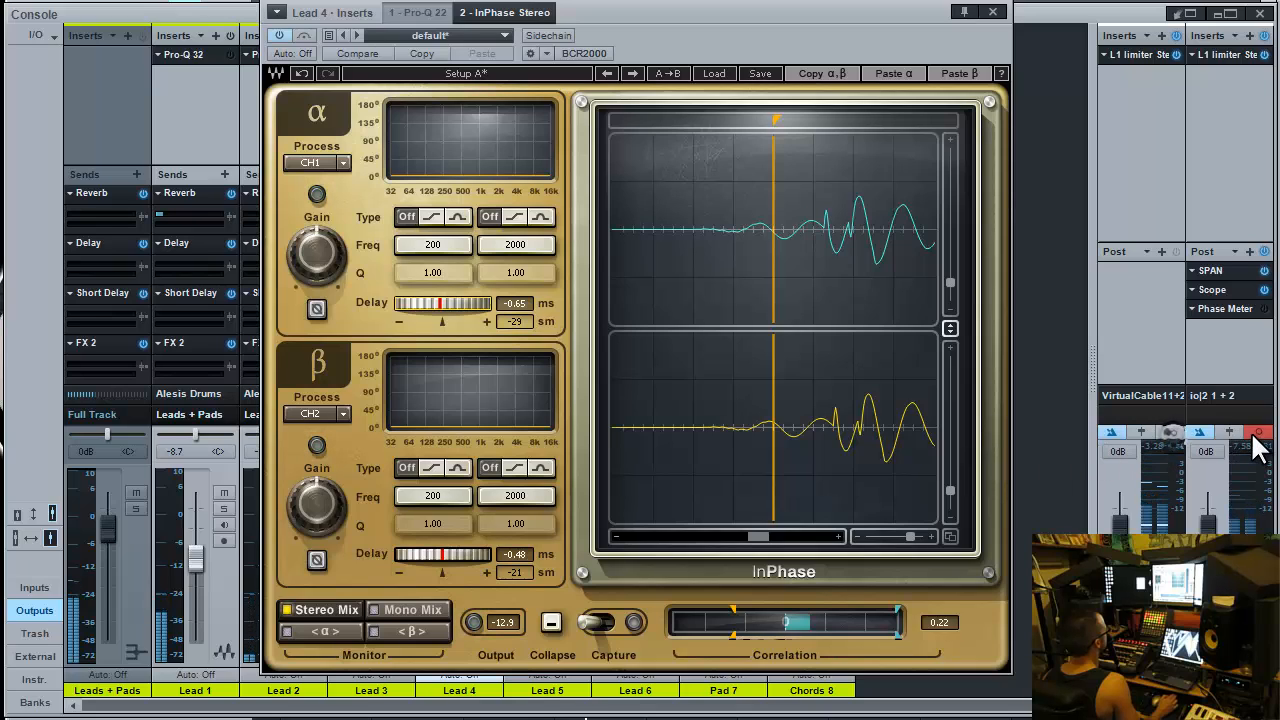
pyautogui.click(1257, 433)
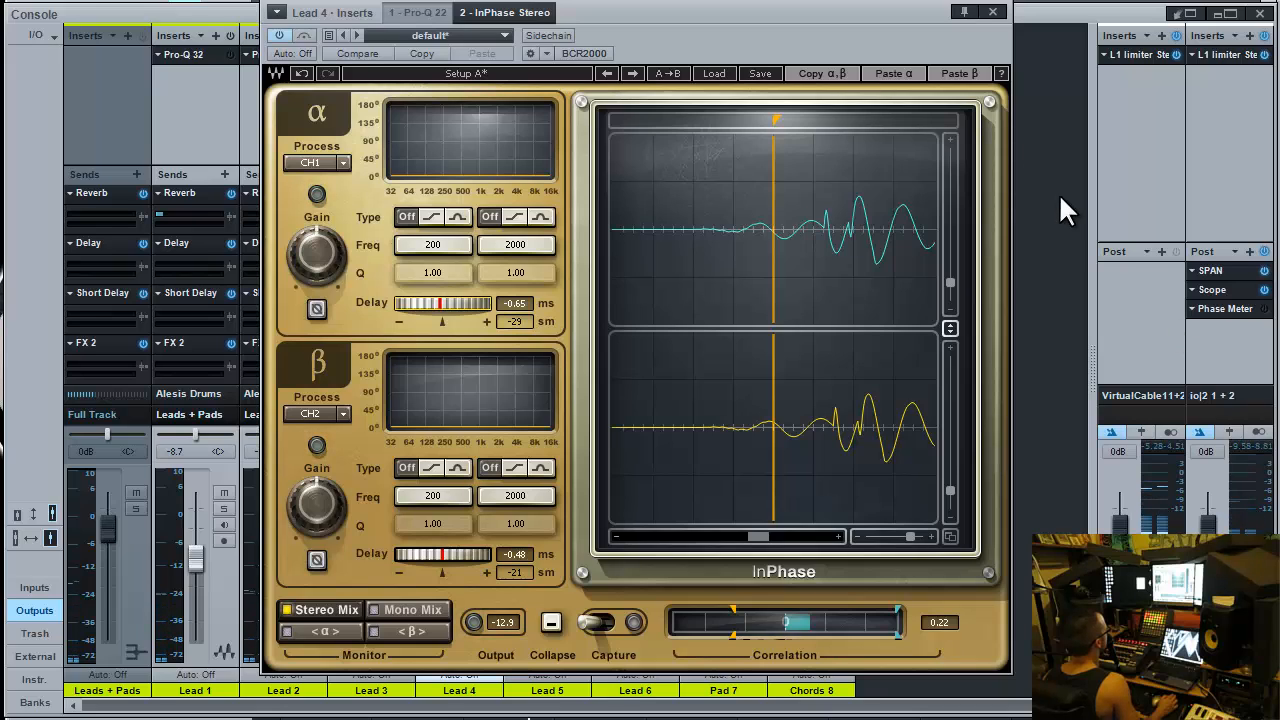
pyautogui.click(994, 14)
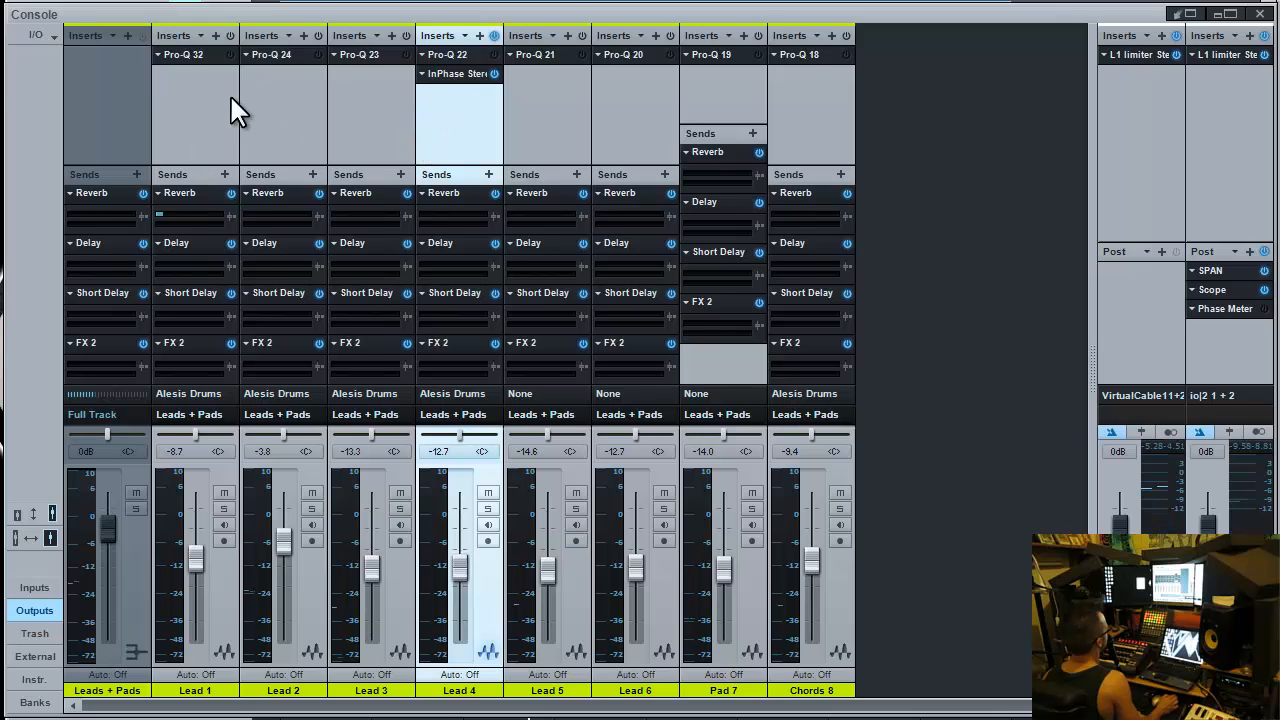
# Step: Audition Lead 1 in solo and return to the full mix
pyautogui.click(192, 108)
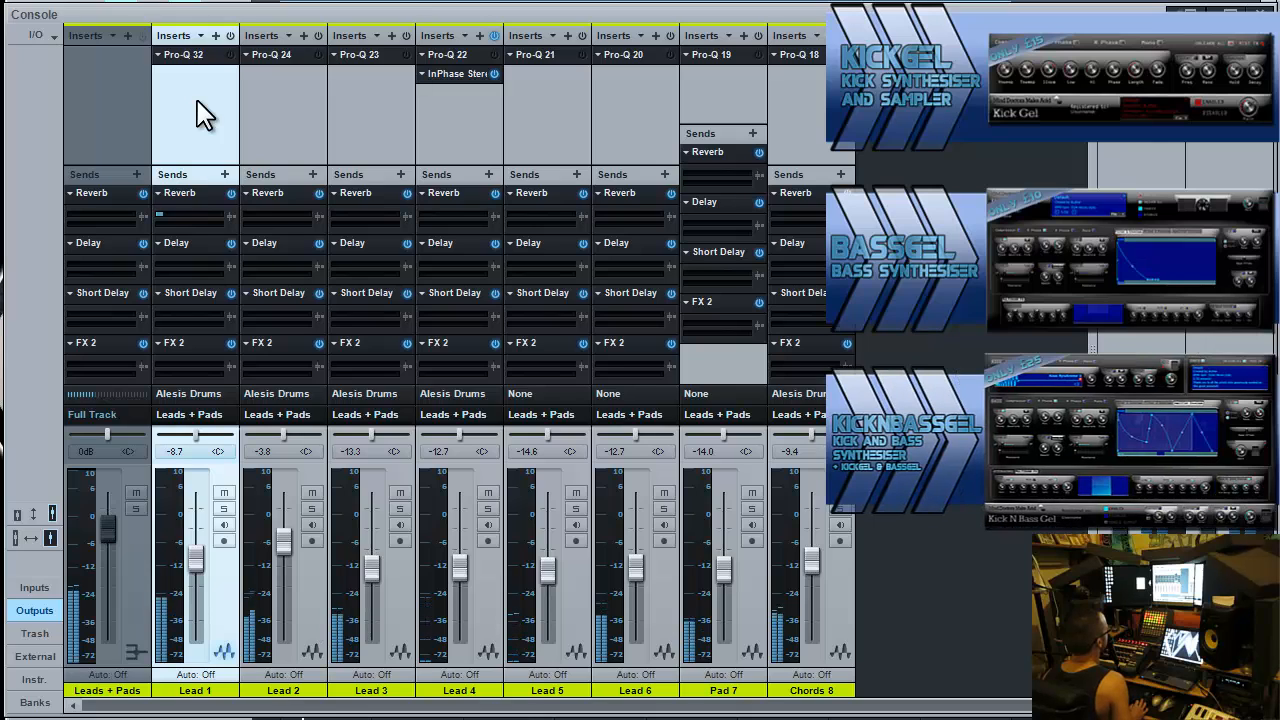
pyautogui.press('s')
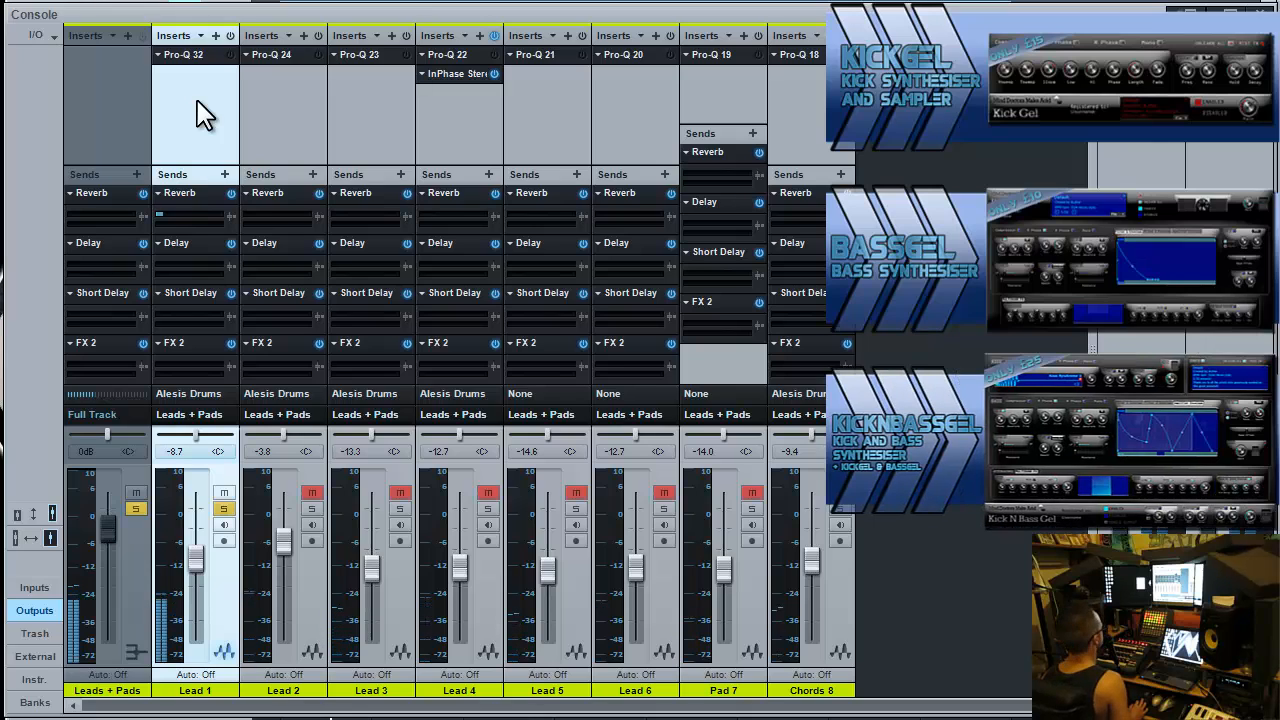
pyautogui.press('s')
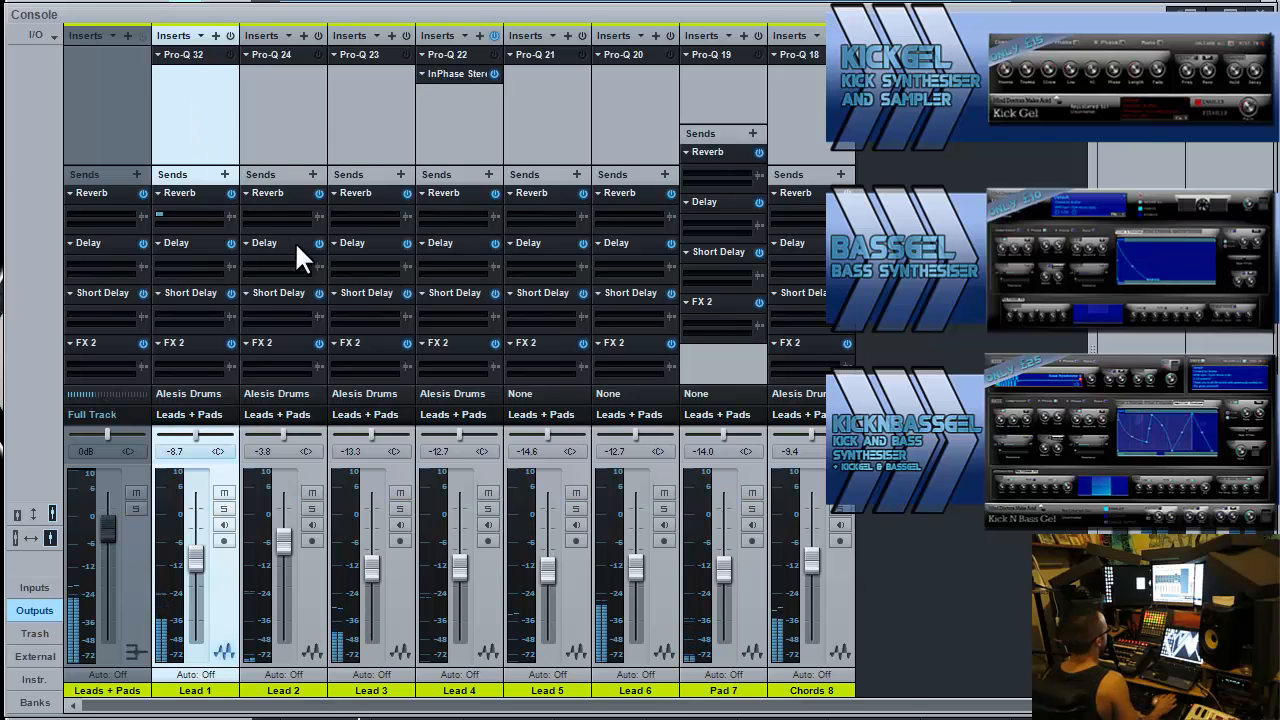
# Step: Audition Lead 3 in solo, return to the full mix and raise its level to -11.7 dB
pyautogui.click(399, 508)
pyautogui.click(399, 508)
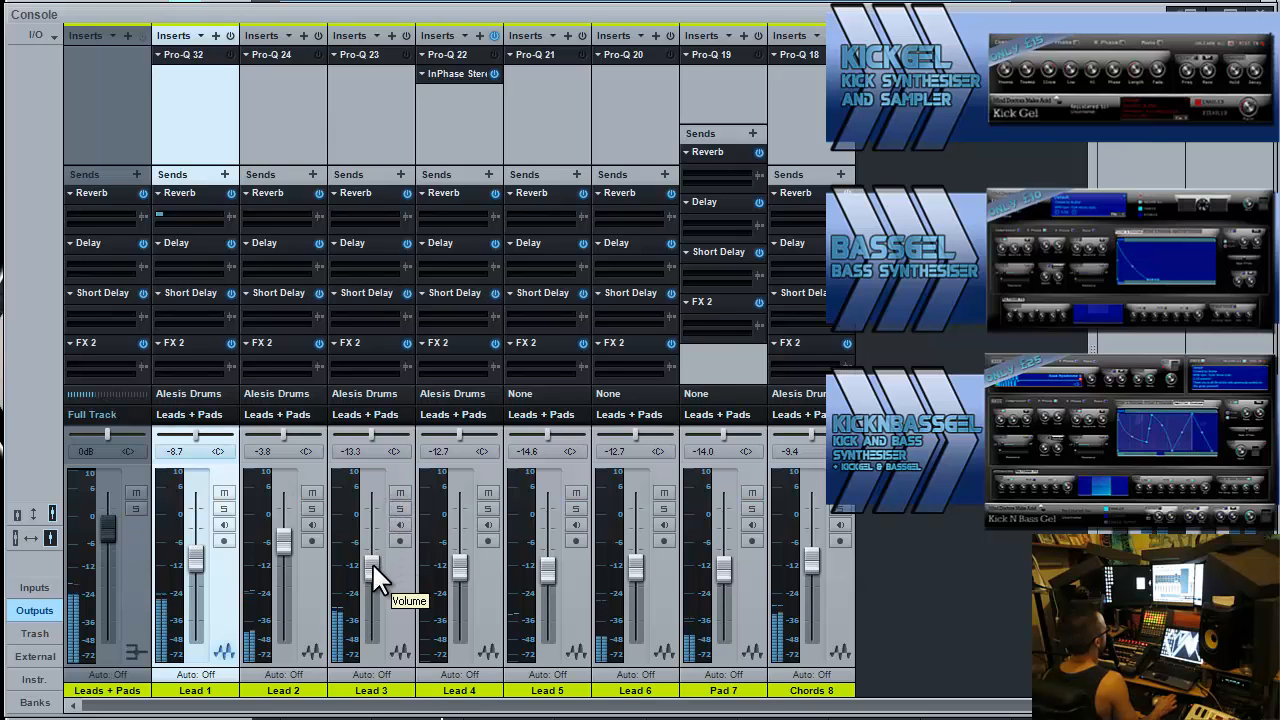
pyautogui.moveTo(372, 563); pyautogui.dragTo(372, 559)
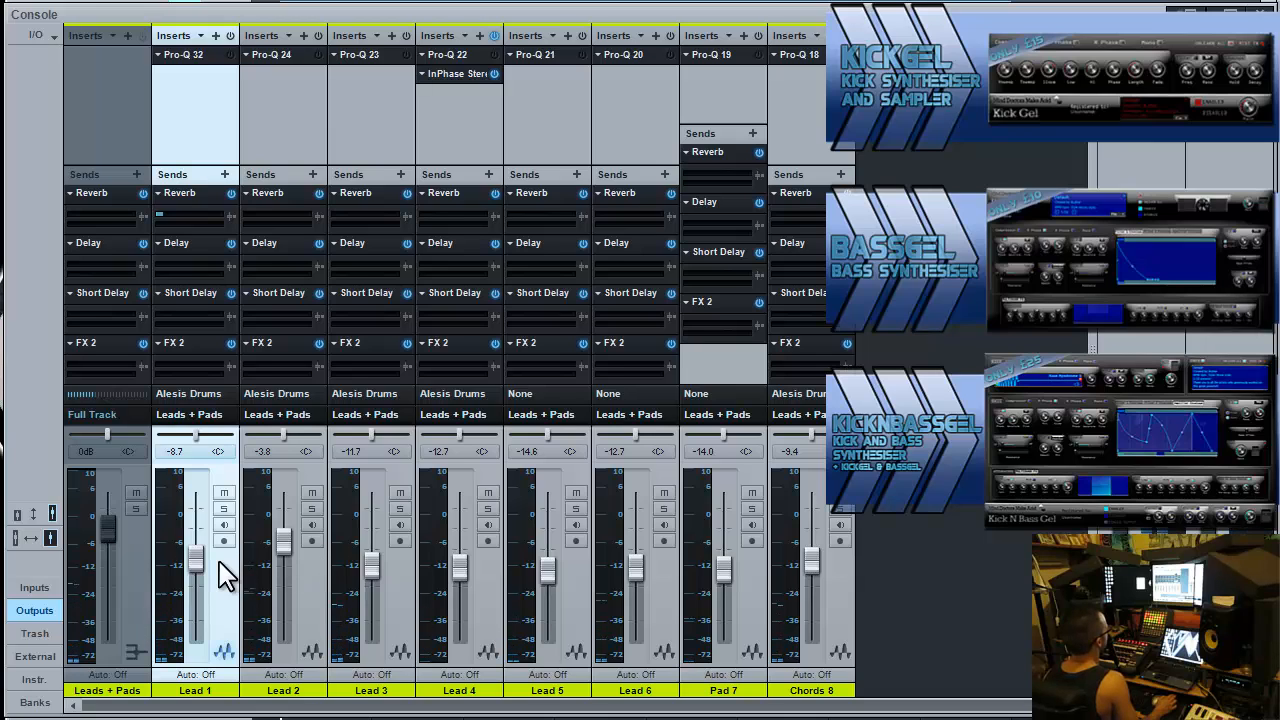
# Step: Solo Lead 1, enable its Pro-Q 32 equaliser and set the spectrum analyzer to Pre+Post
pyautogui.press('s')
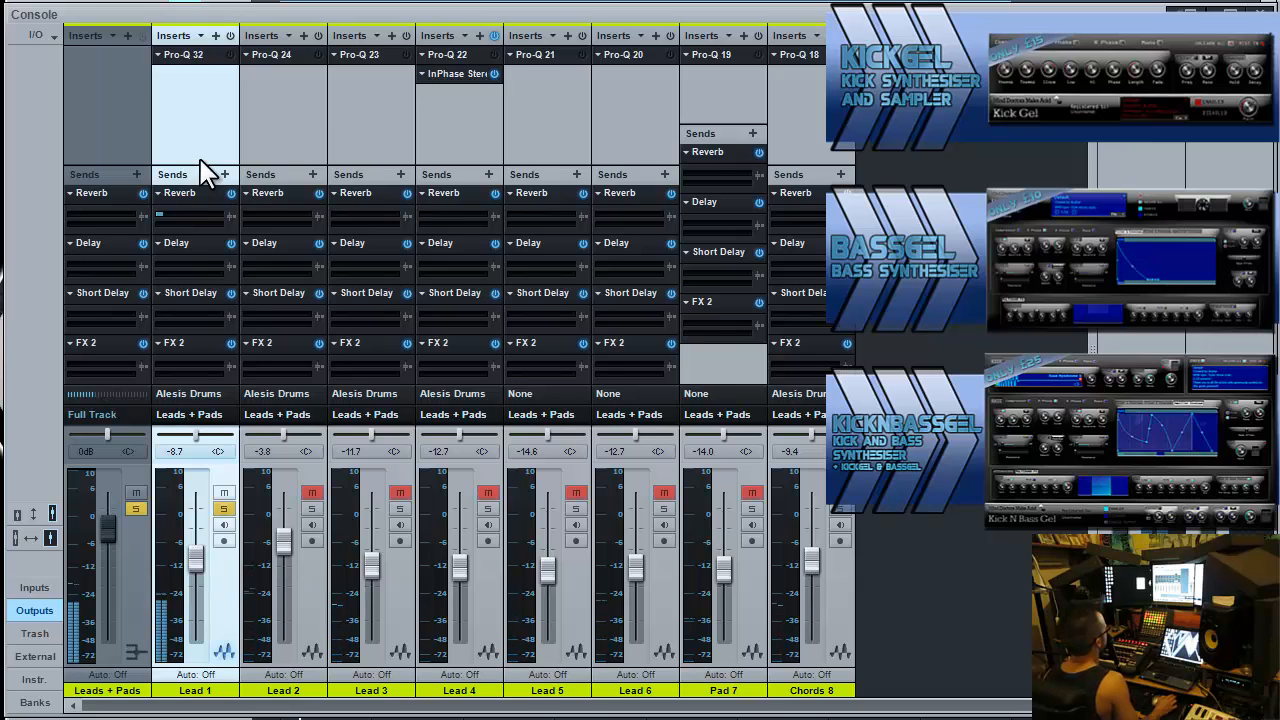
pyautogui.click(188, 56)
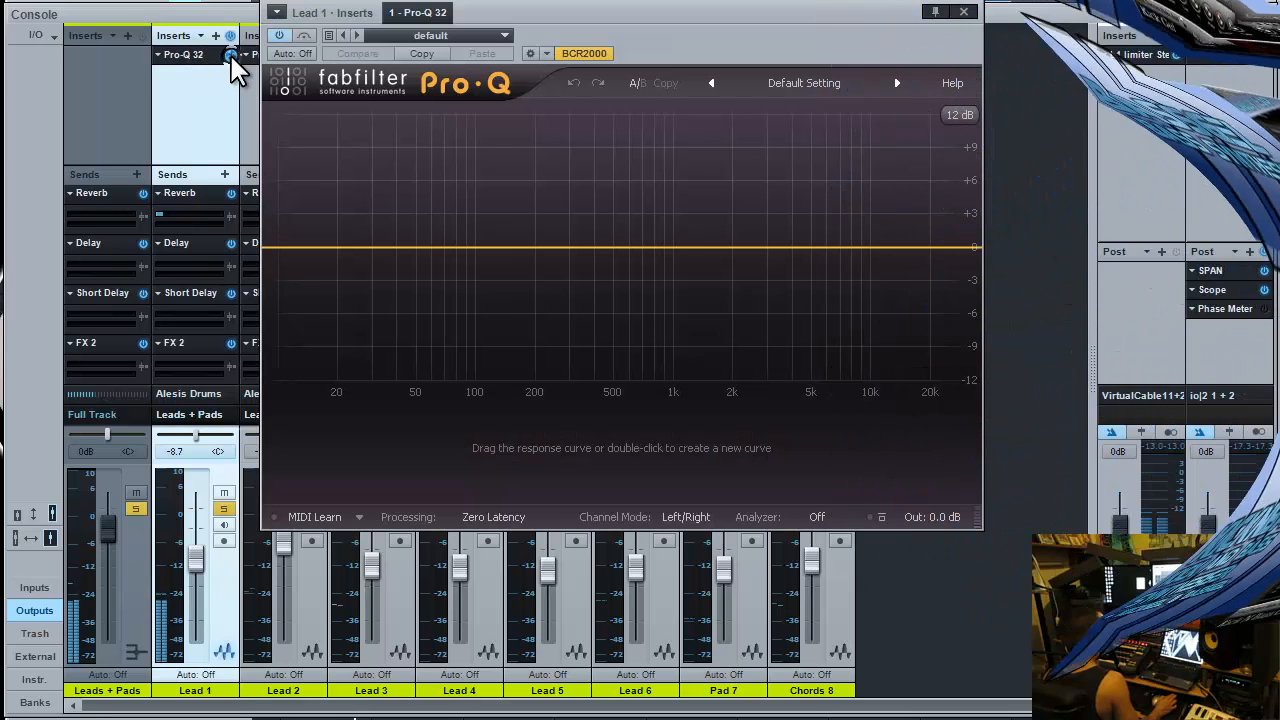
pyautogui.click(818, 518)
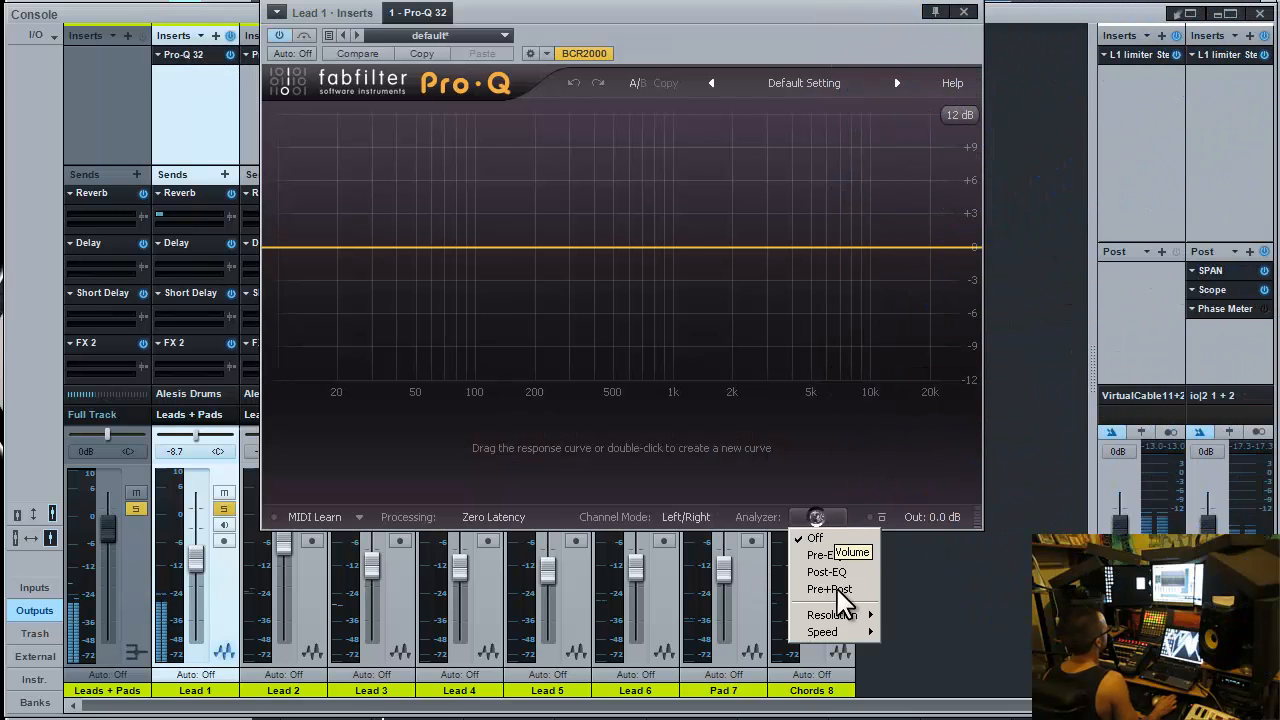
pyautogui.click(834, 590)
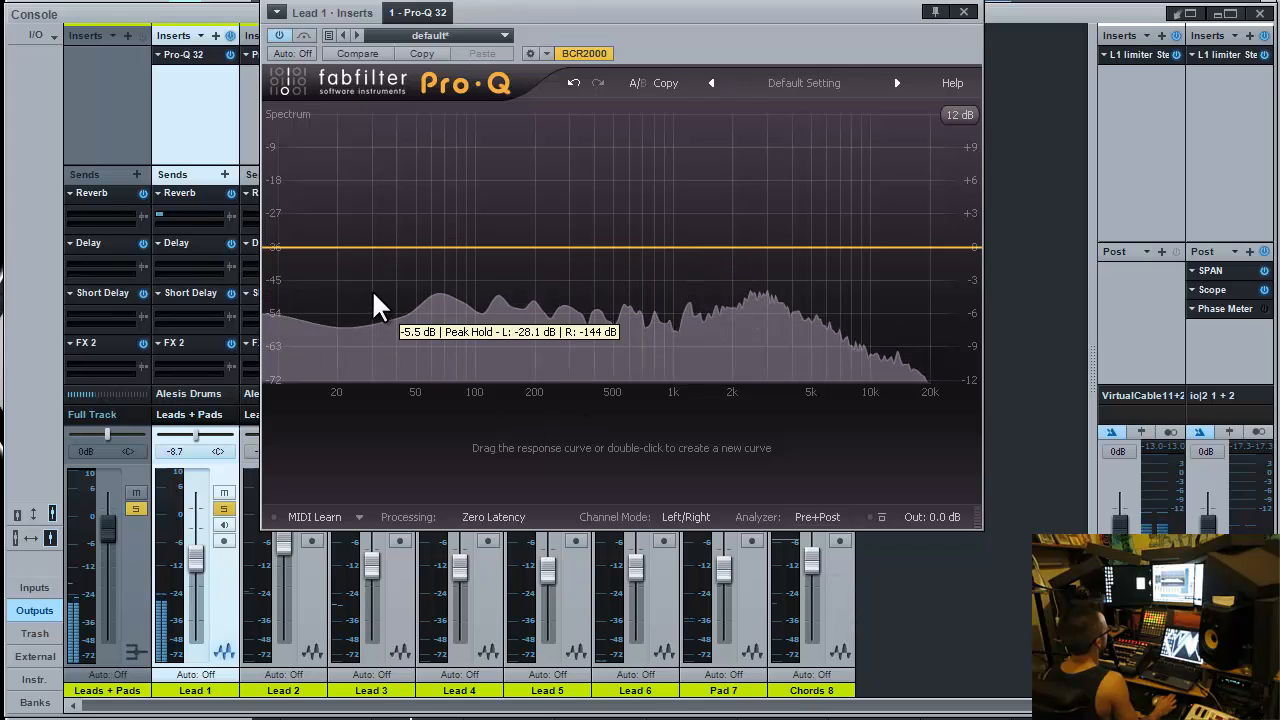
# Step: Add a 24 dB/oct low cut at about 300 Hz on Lead 1 and raise the channel's level to -6.7 dB in the full mix
pyautogui.moveTo(266, 248); pyautogui.dragTo(534, 244)
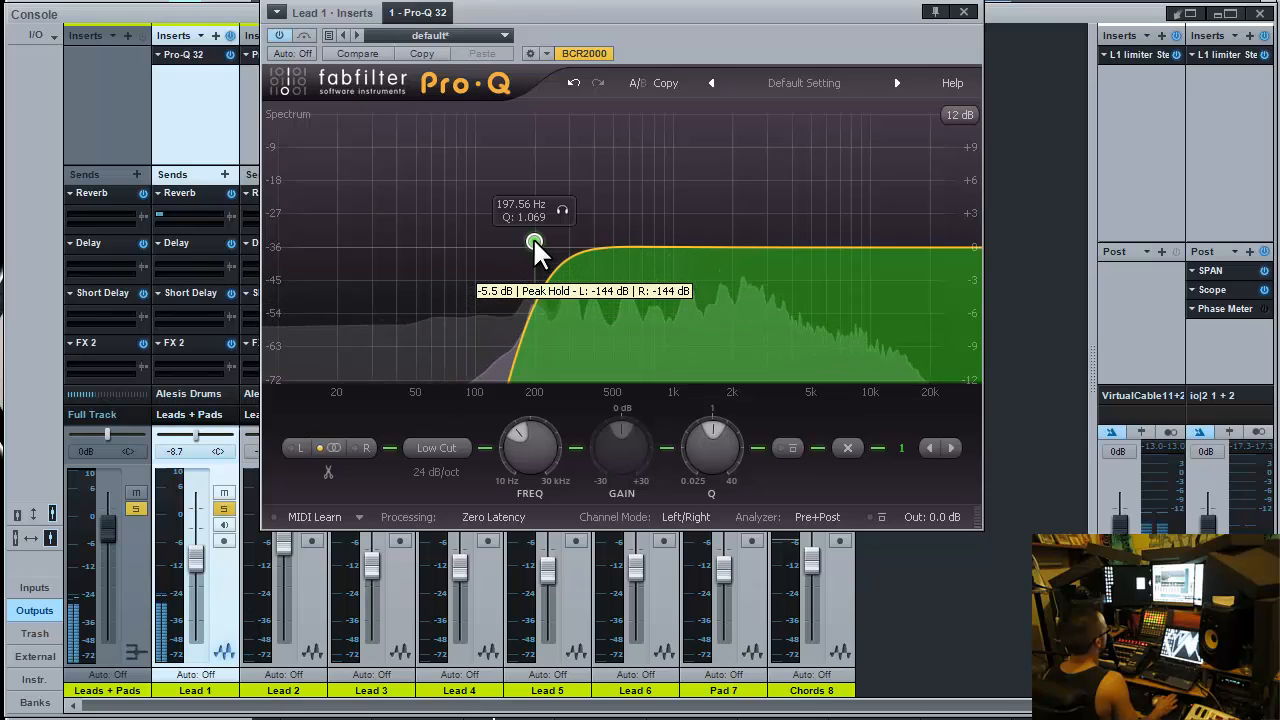
pyautogui.moveTo(534, 243); pyautogui.dragTo(570, 243)
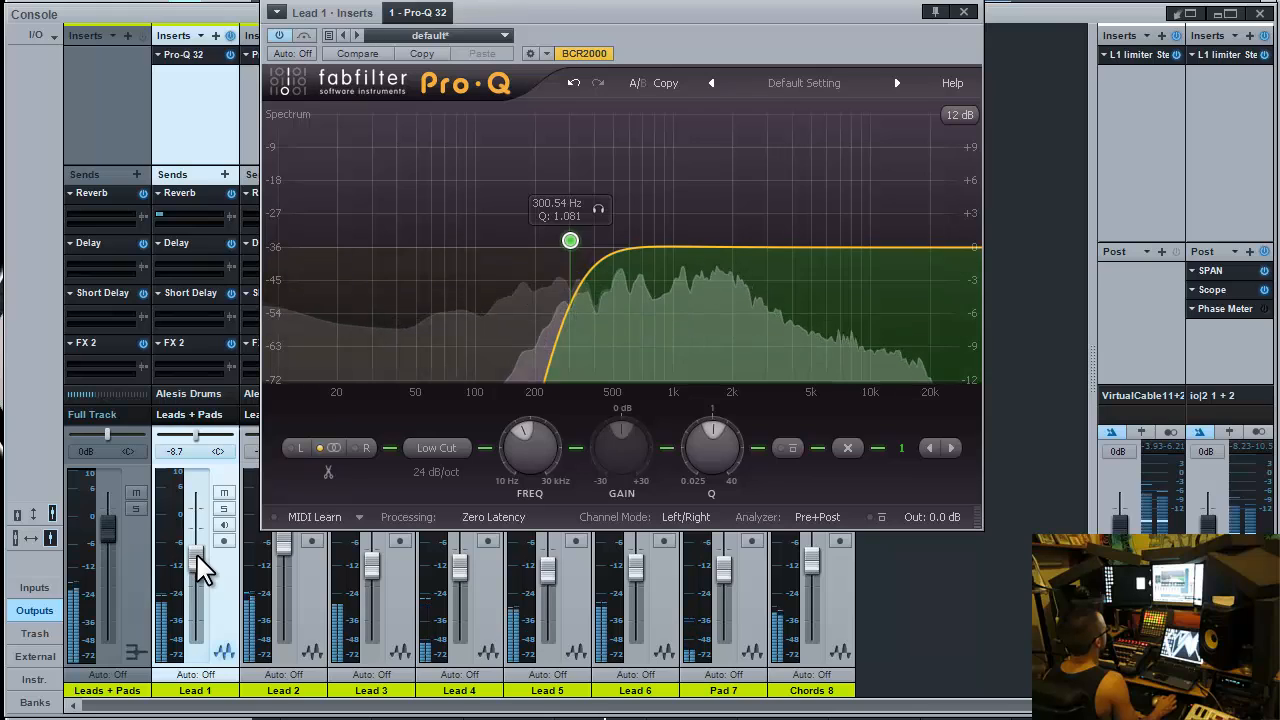
pyautogui.moveTo(197, 567); pyautogui.dragTo(197, 558)
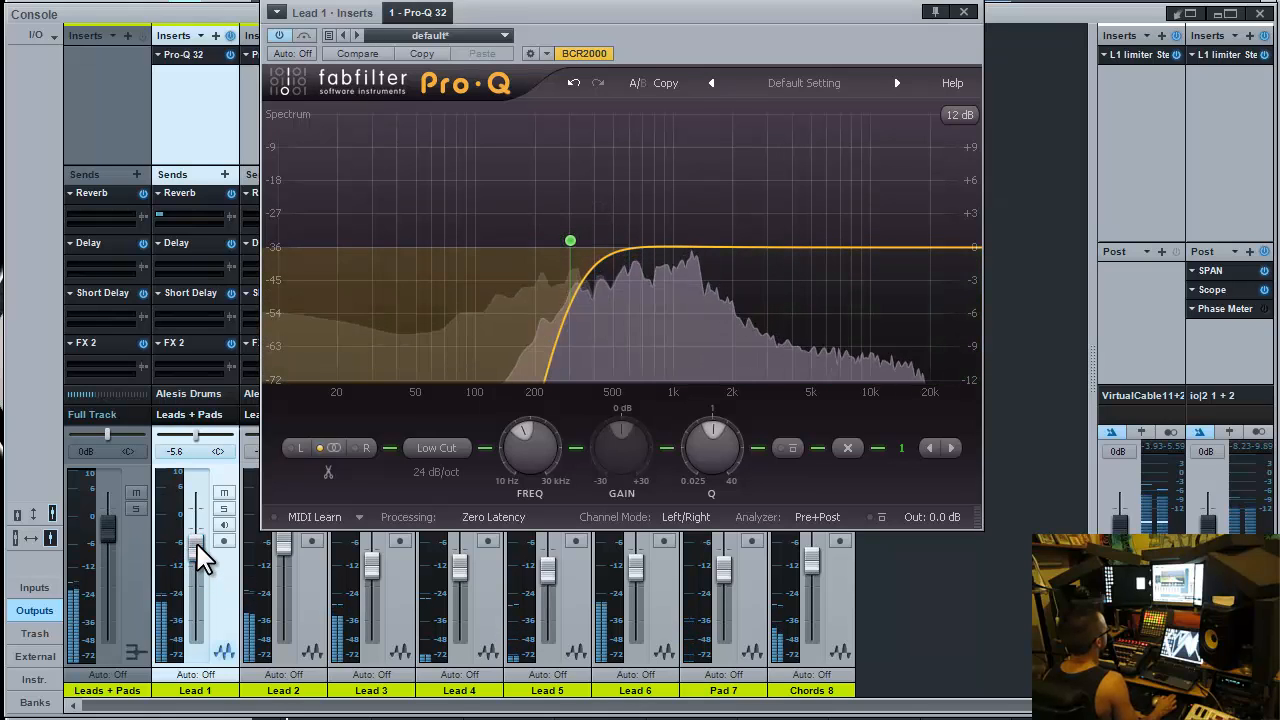
pyautogui.moveTo(198, 552)
pyautogui.mouseDown()
pyautogui.moveTo(212, 640)
pyautogui.moveTo(201, 546)
pyautogui.mouseUp()
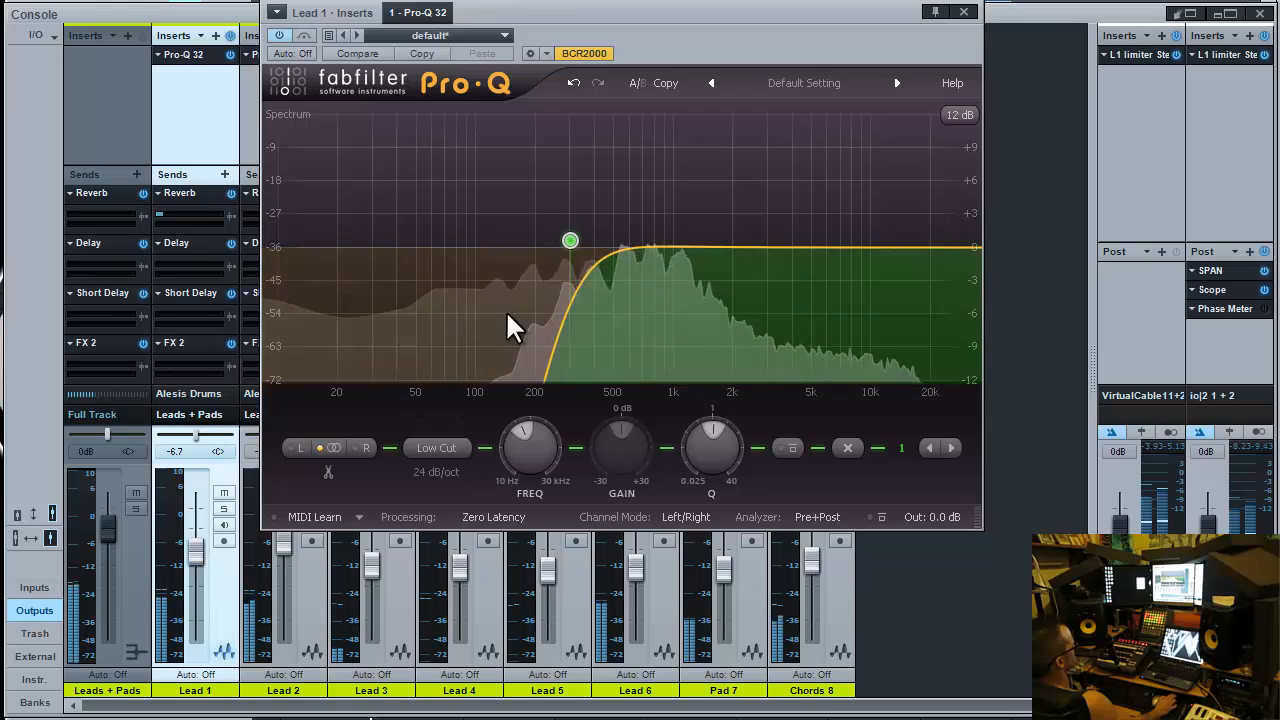
# Step: Raise Lead 1's low cut frequency to about 384 Hz and close the Pro-Q window
pyautogui.moveTo(570, 240)
pyautogui.mouseDown()
pyautogui.moveTo(600, 240)
pyautogui.moveTo(590, 236)
pyautogui.mouseUp()
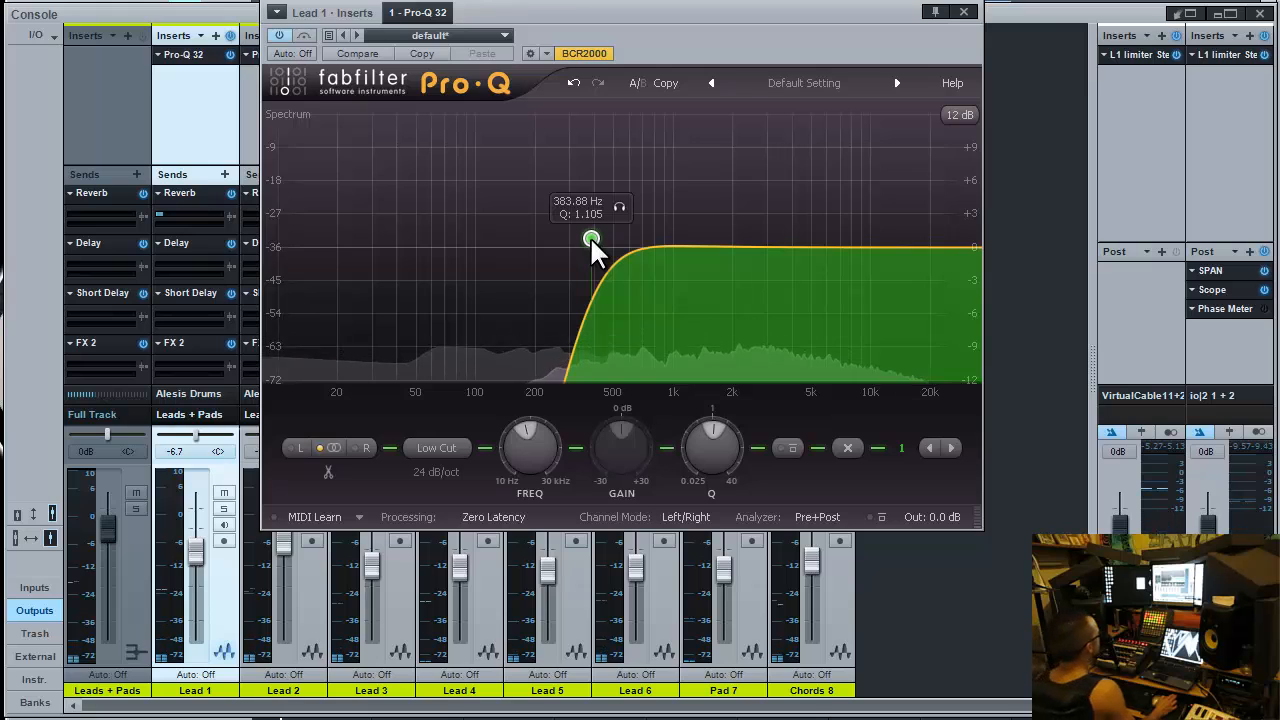
pyautogui.click(962, 13)
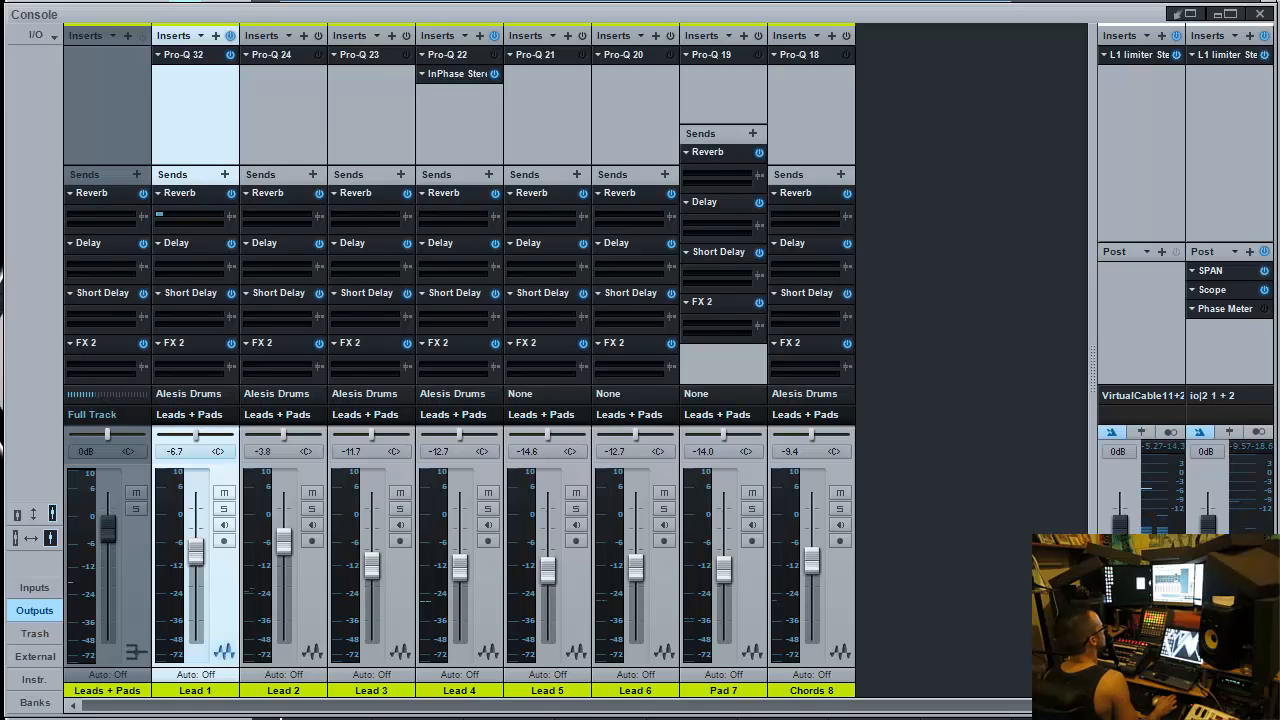
# Step: Insert H-Delay Stereo on Lead 1 after Pro-Q 32 and replace it with H-Delay Mono/Stereo
pyautogui.moveTo(1120, 245); pyautogui.dragTo(195, 130)
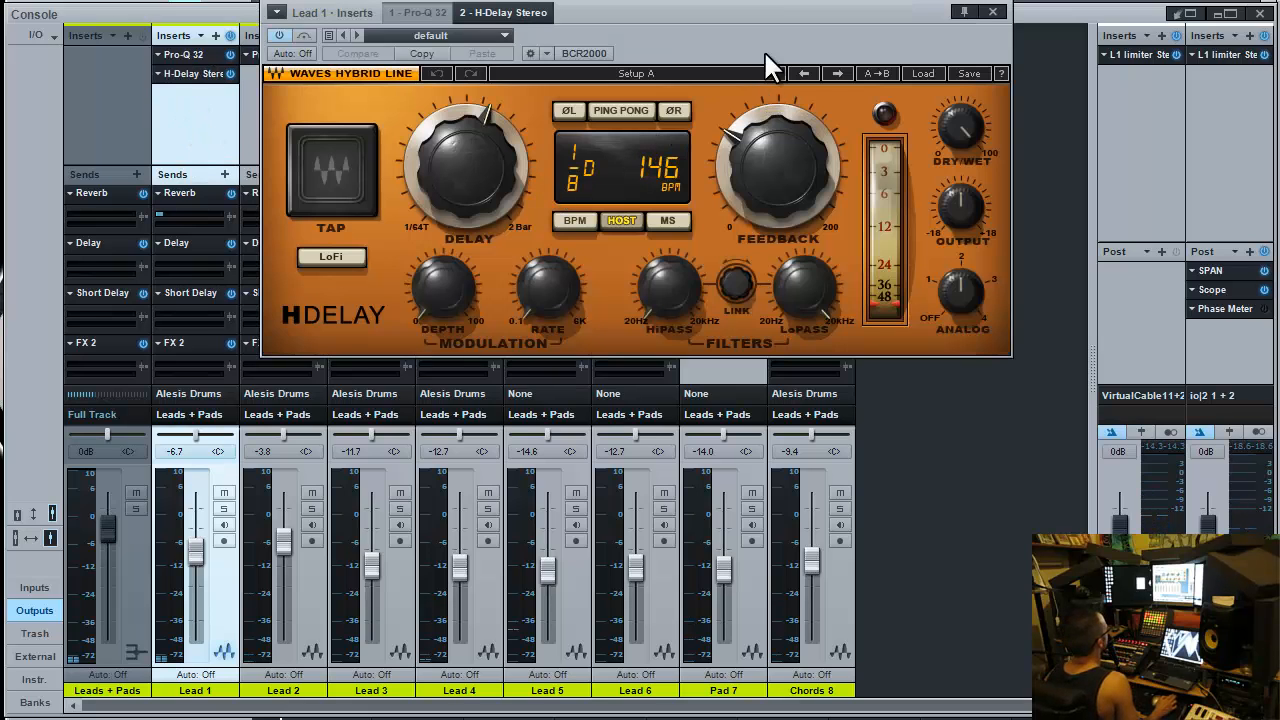
pyautogui.moveTo(763, 29); pyautogui.dragTo(765, 157)
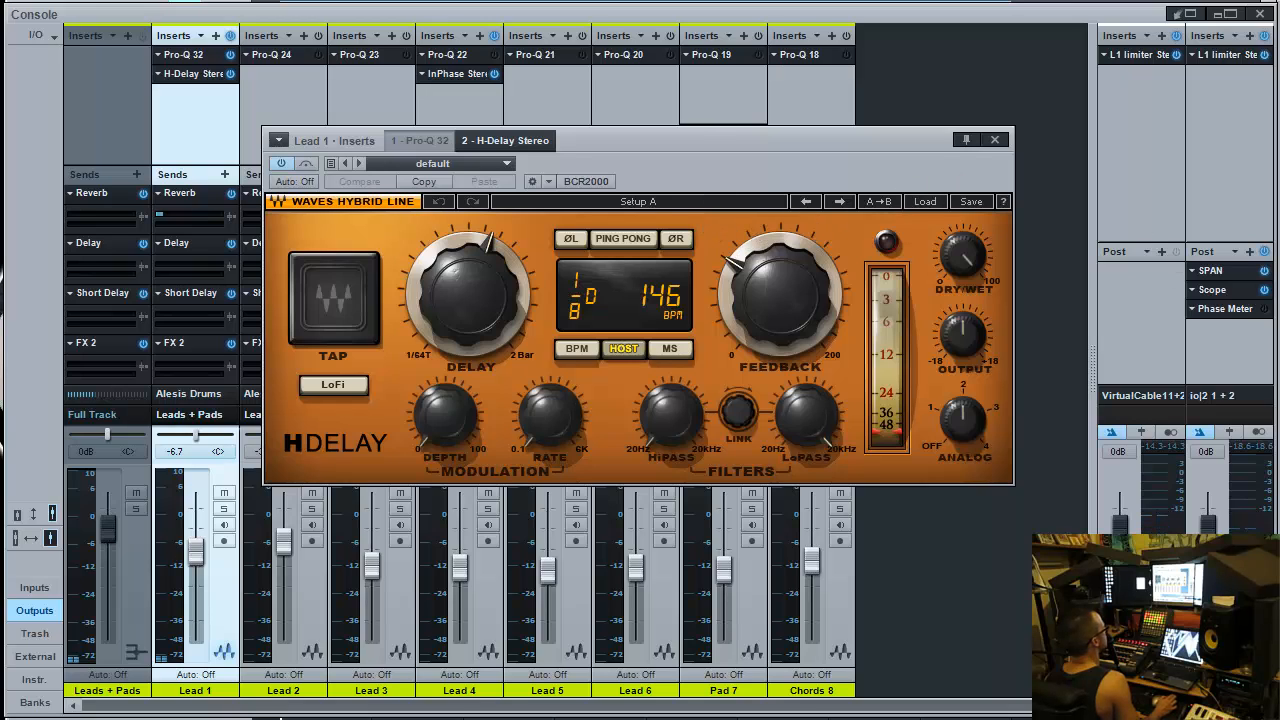
pyautogui.moveTo(1279, 215); pyautogui.dragTo(203, 75)
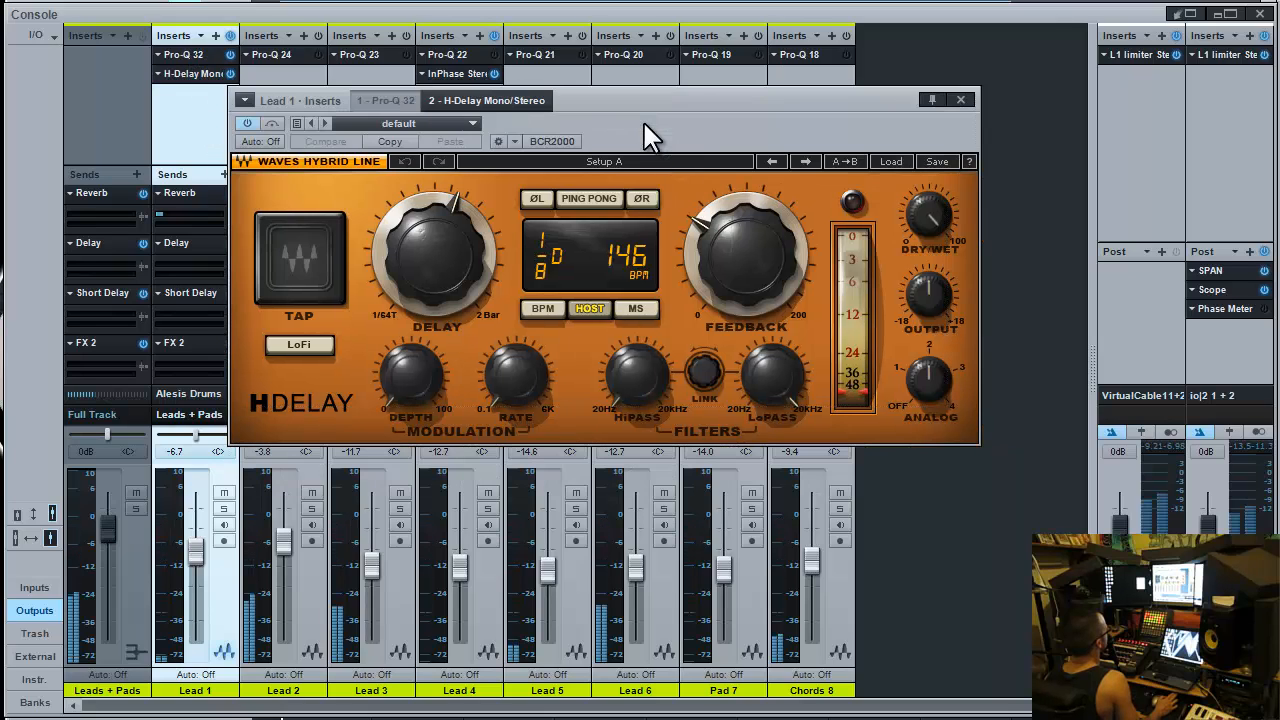
# Step: Solo Lead 1, turn on Ping Pong in H-Delay and bring the feedback down to its minimum
pyautogui.press('s')
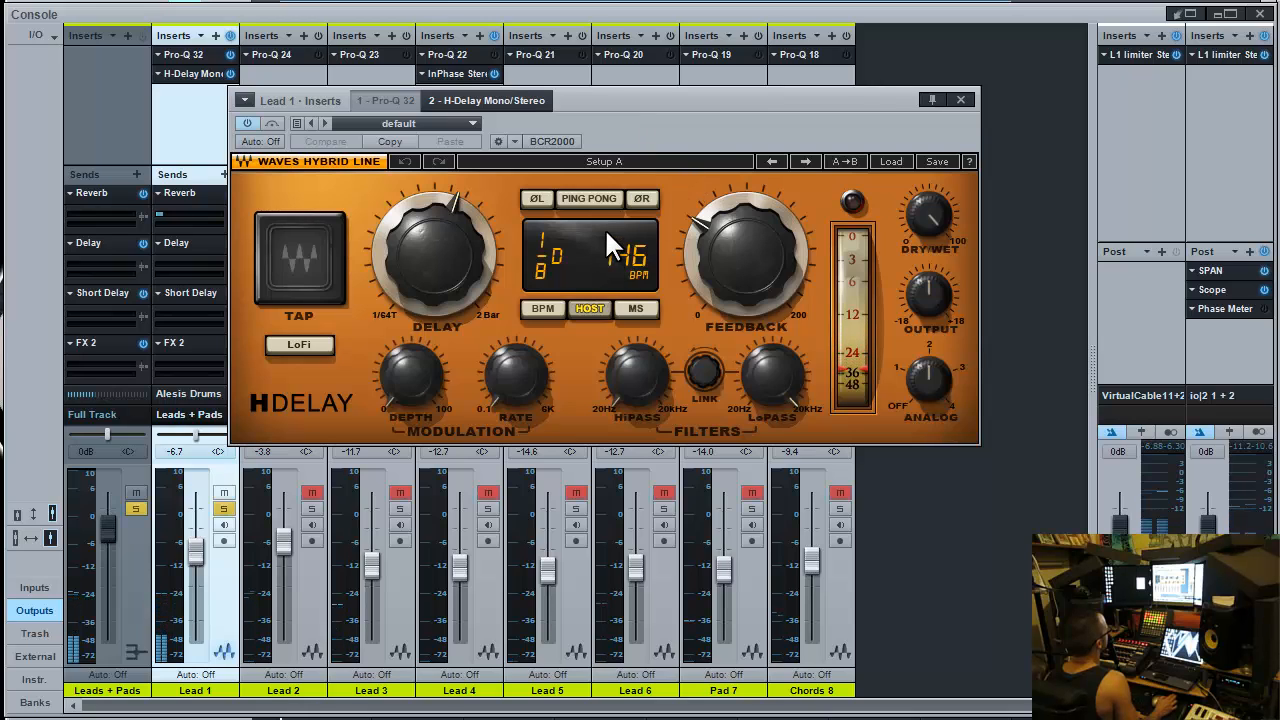
pyautogui.click(592, 199)
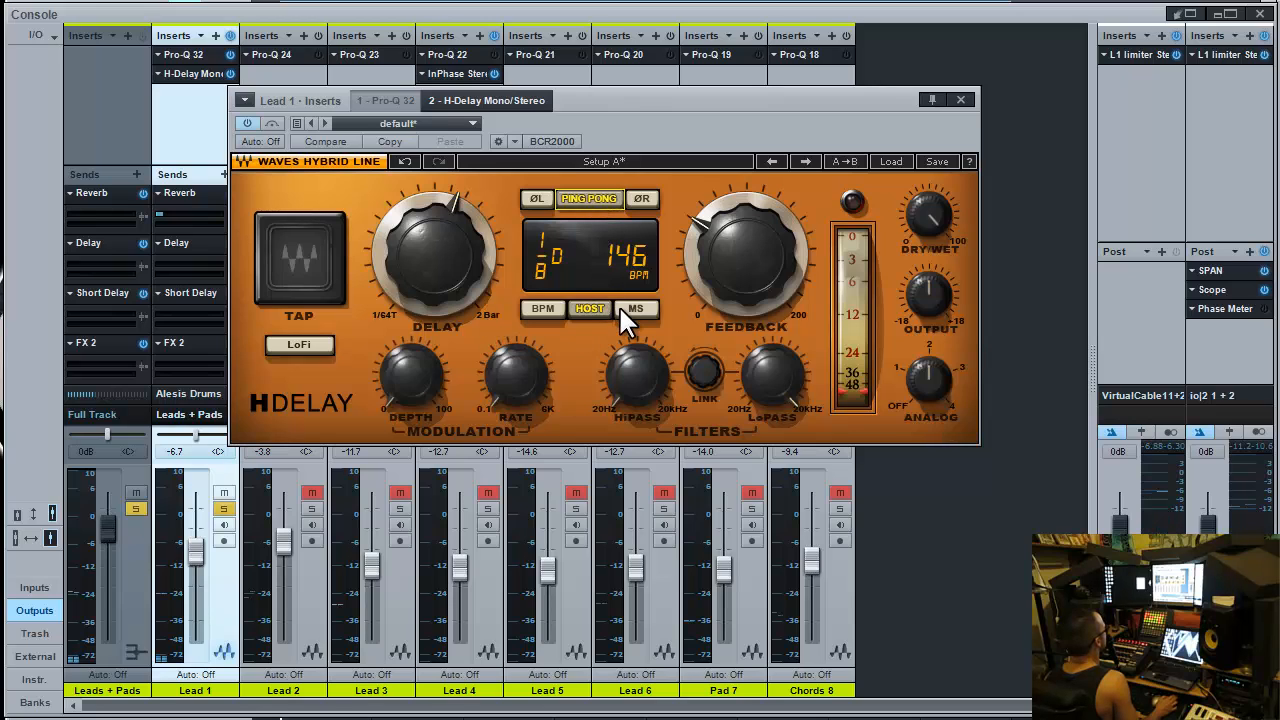
pyautogui.moveTo(459, 257)
pyautogui.mouseDown()
pyautogui.moveTo(450, 359)
pyautogui.moveTo(459, 195)
pyautogui.moveTo(464, 269)
pyautogui.mouseUp()
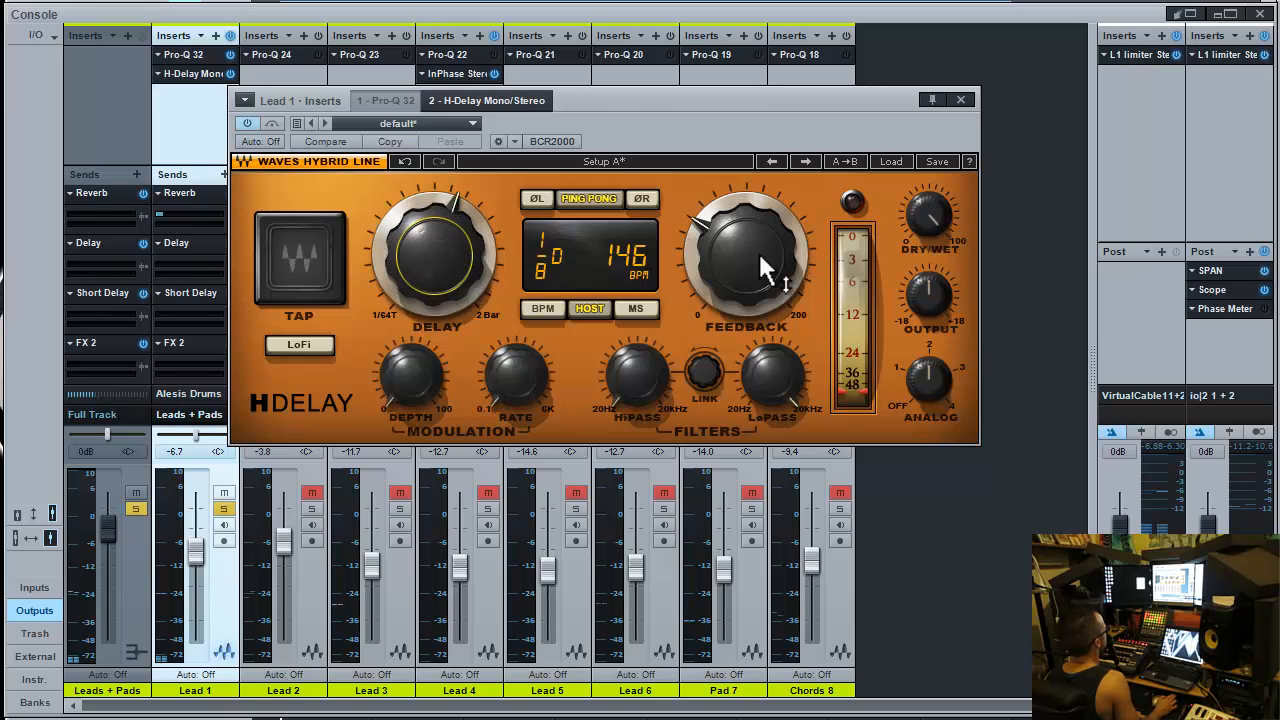
pyautogui.moveTo(766, 266); pyautogui.dragTo(748, 290)
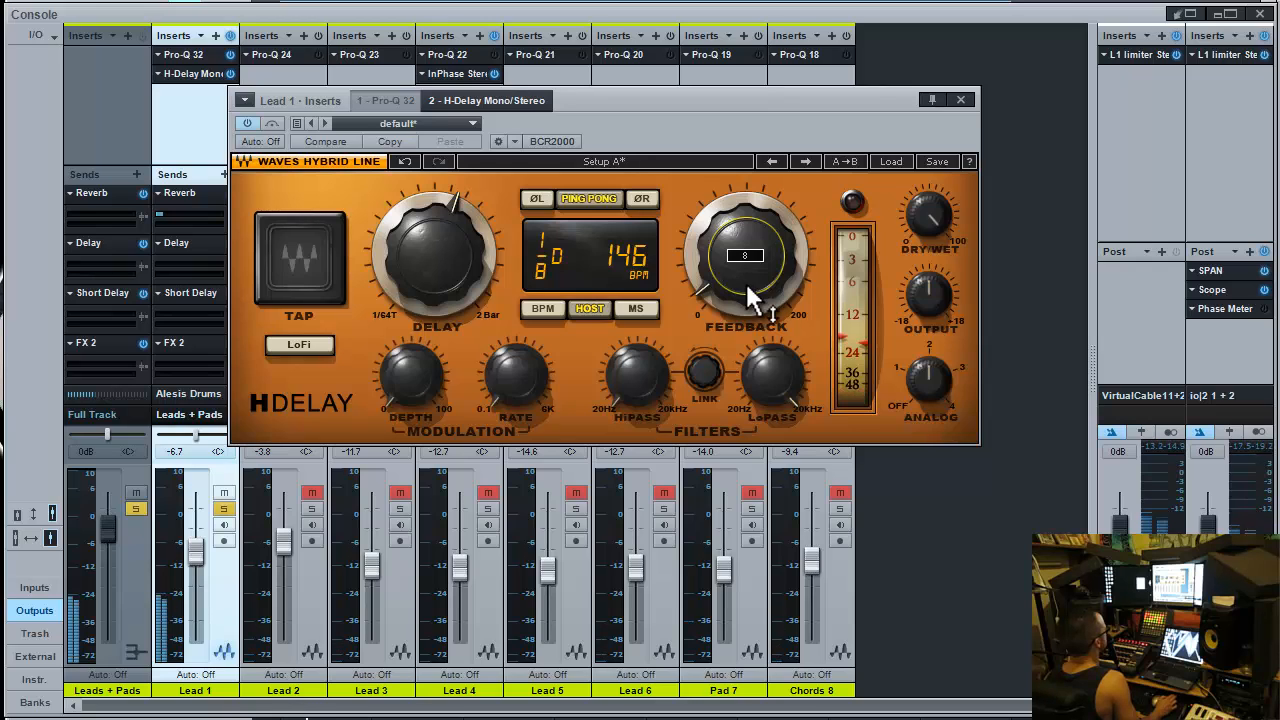
pyautogui.moveTo(758, 256); pyautogui.dragTo(771, 287)
# Step: Switch H-Delay to millisecond timing and set a 15 ms delay, judging it both in solo and in the full mix
pyautogui.click(634, 309)
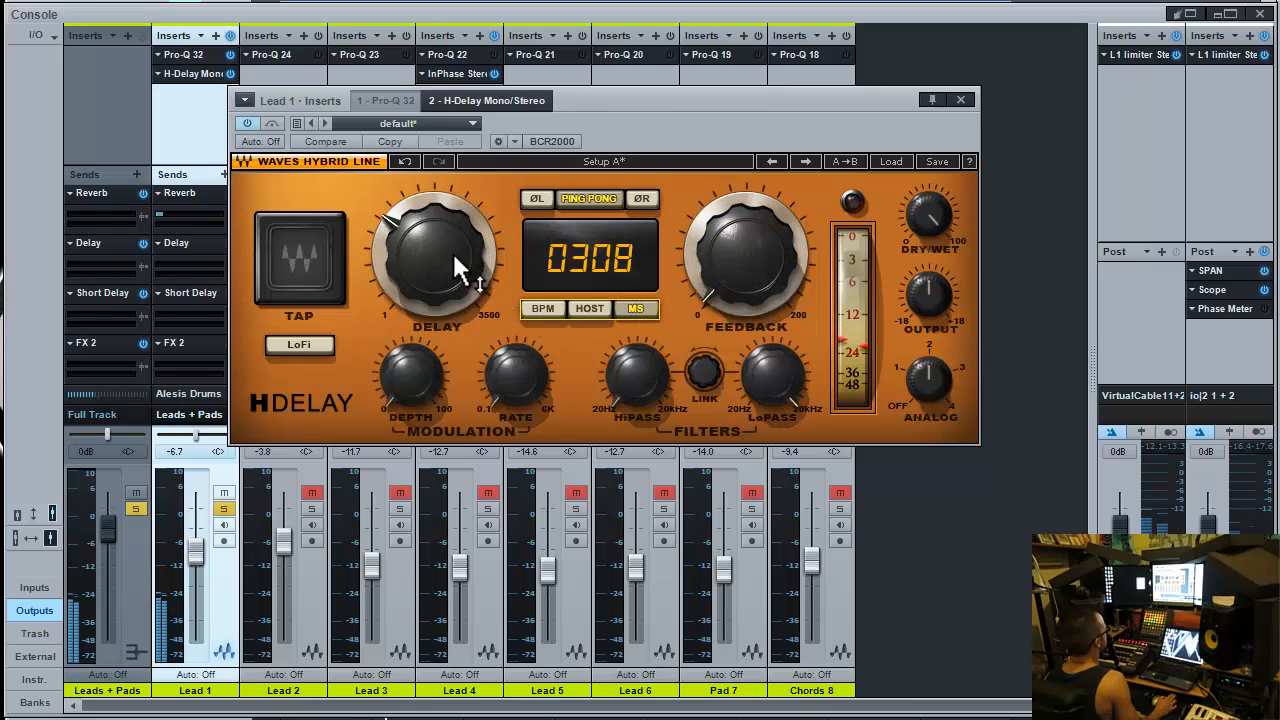
pyautogui.moveTo(454, 258); pyautogui.dragTo(462, 324)
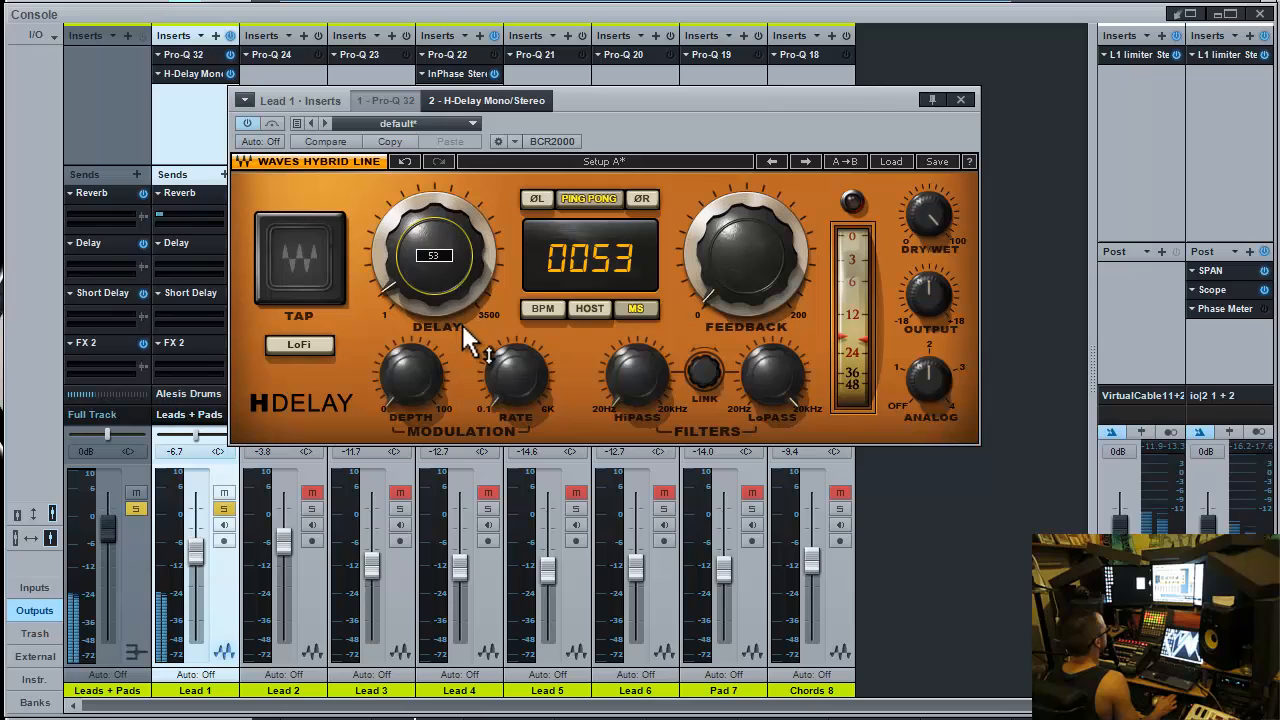
pyautogui.scroll(-6, 457, 274)
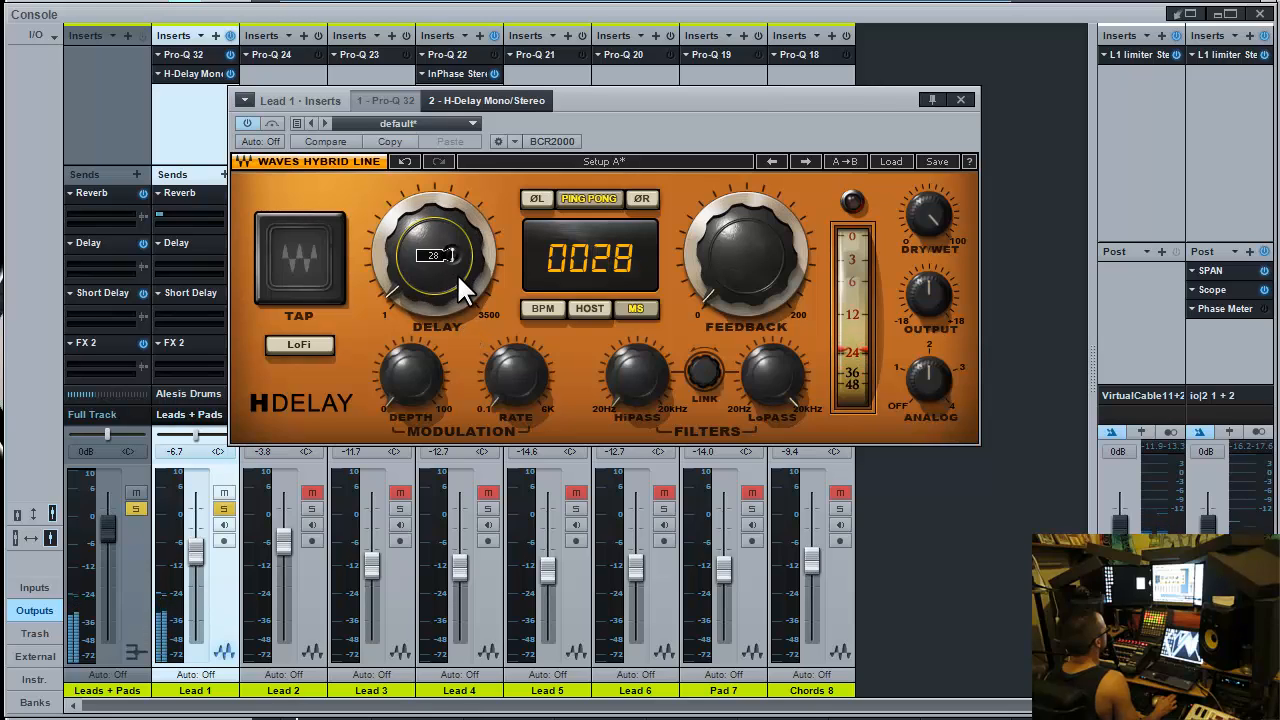
pyautogui.scroll(-5, 457, 275)
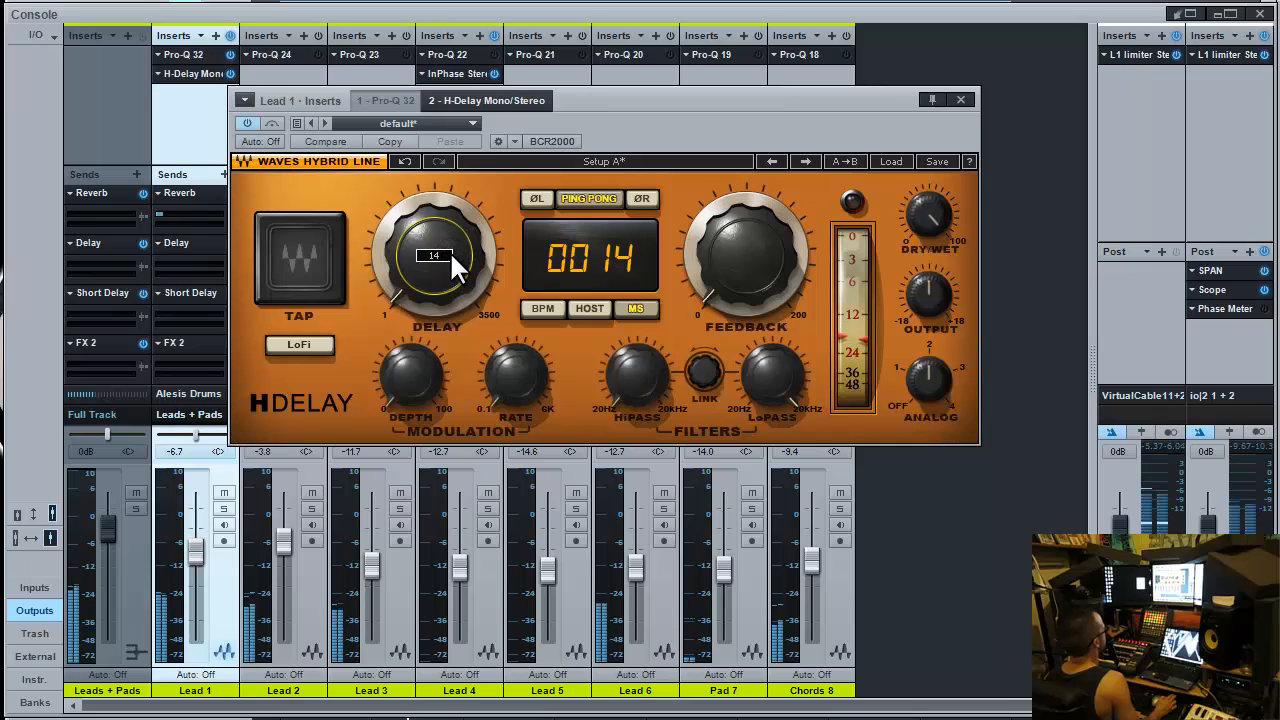
pyautogui.scroll(3, 449, 252)
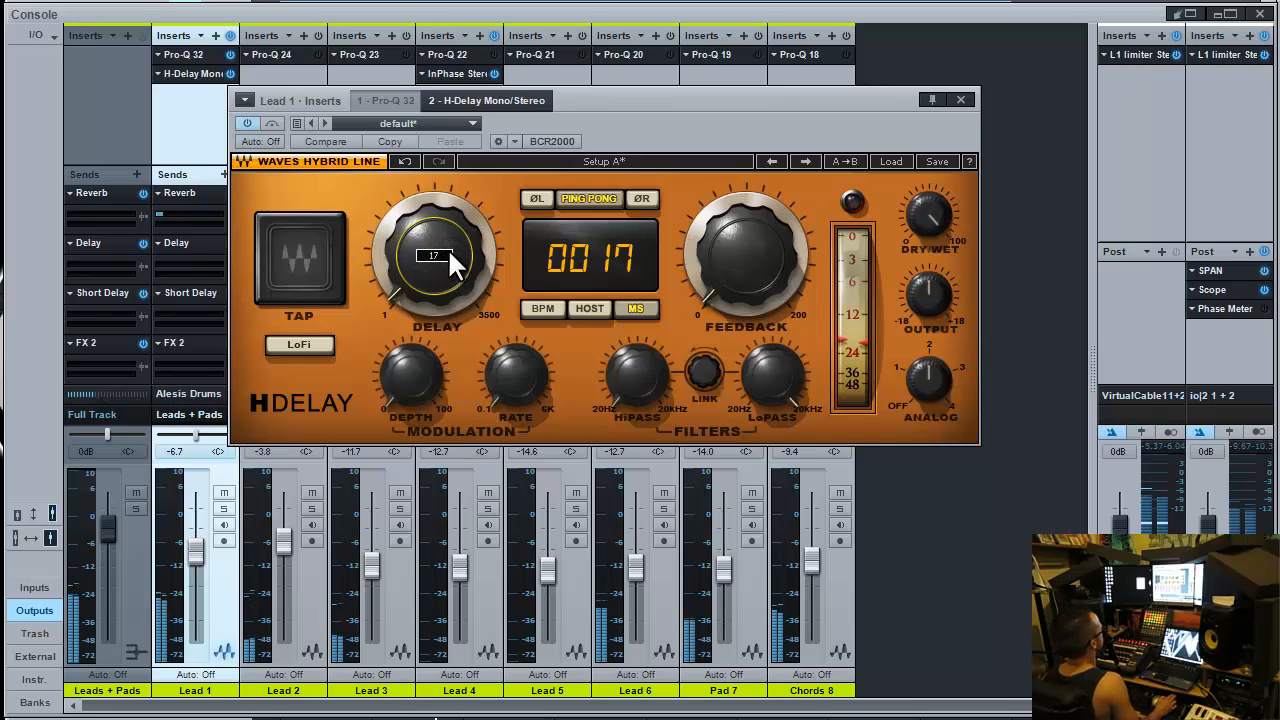
pyautogui.scroll(-2, 450, 258)
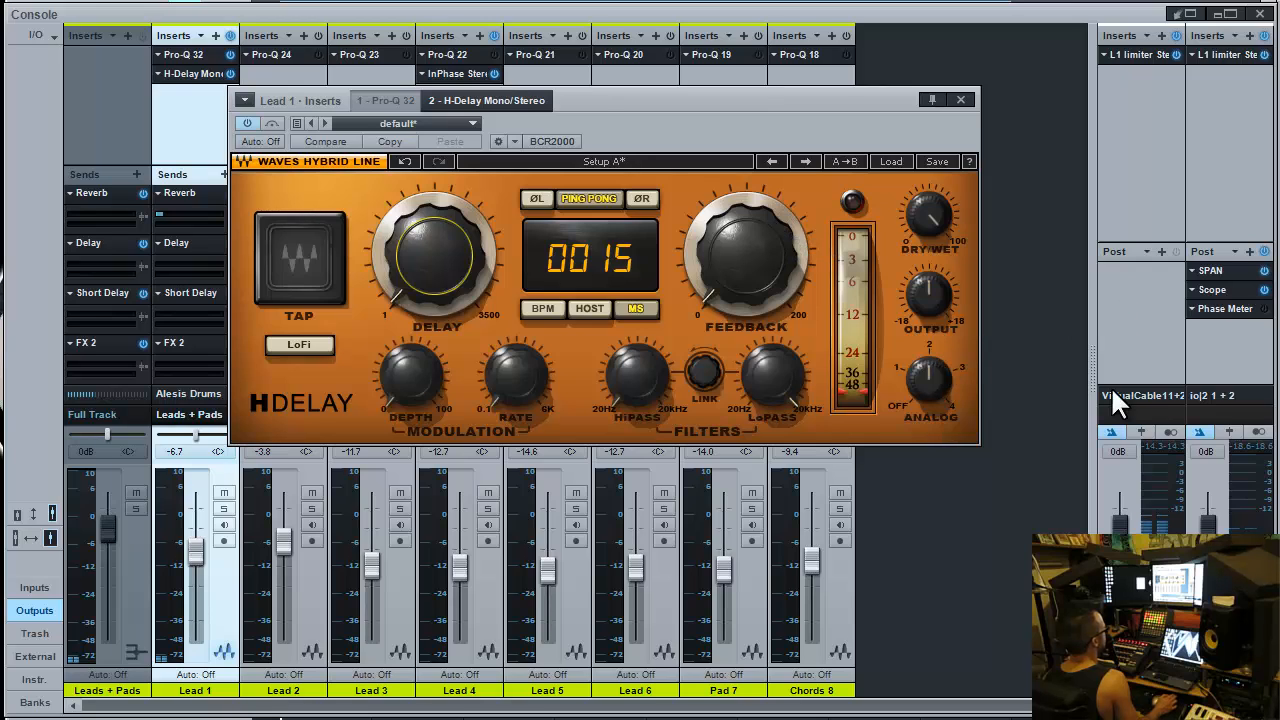
# Step: Switch both master outputs to mono to check the mix with Lead 1's short delay
pyautogui.click(1172, 431)
pyautogui.click(1265, 431)
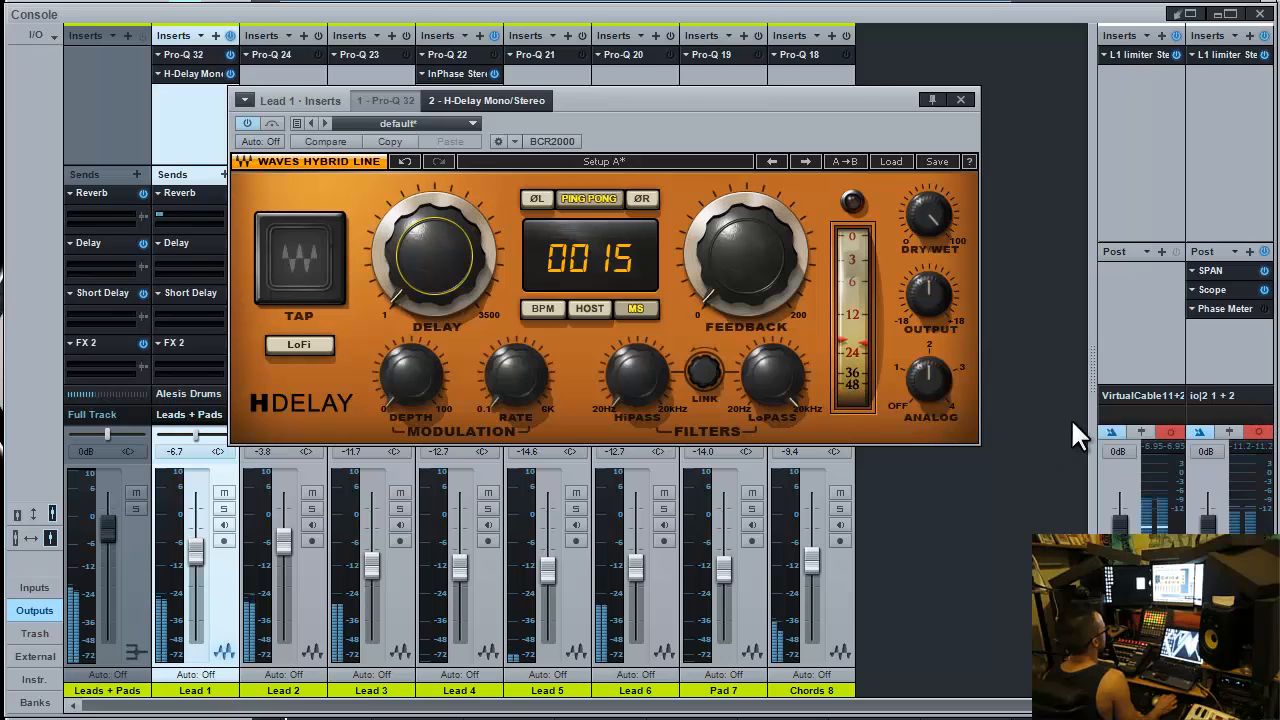
# Step: Compare the mix in mono and stereo on both master outputs, ending in stereo, and check Lead 1 with H-Delay bypassed and active
pyautogui.click(1171, 433)
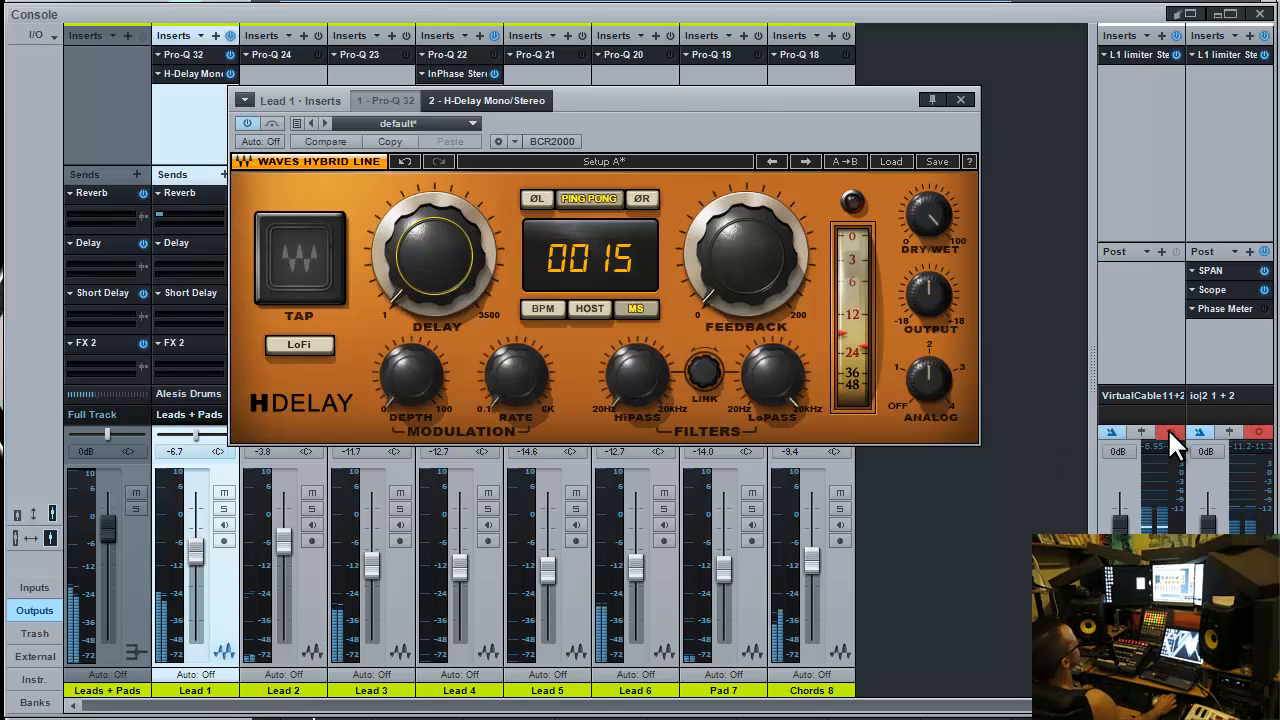
pyautogui.click(1171, 431)
pyautogui.click(1258, 432)
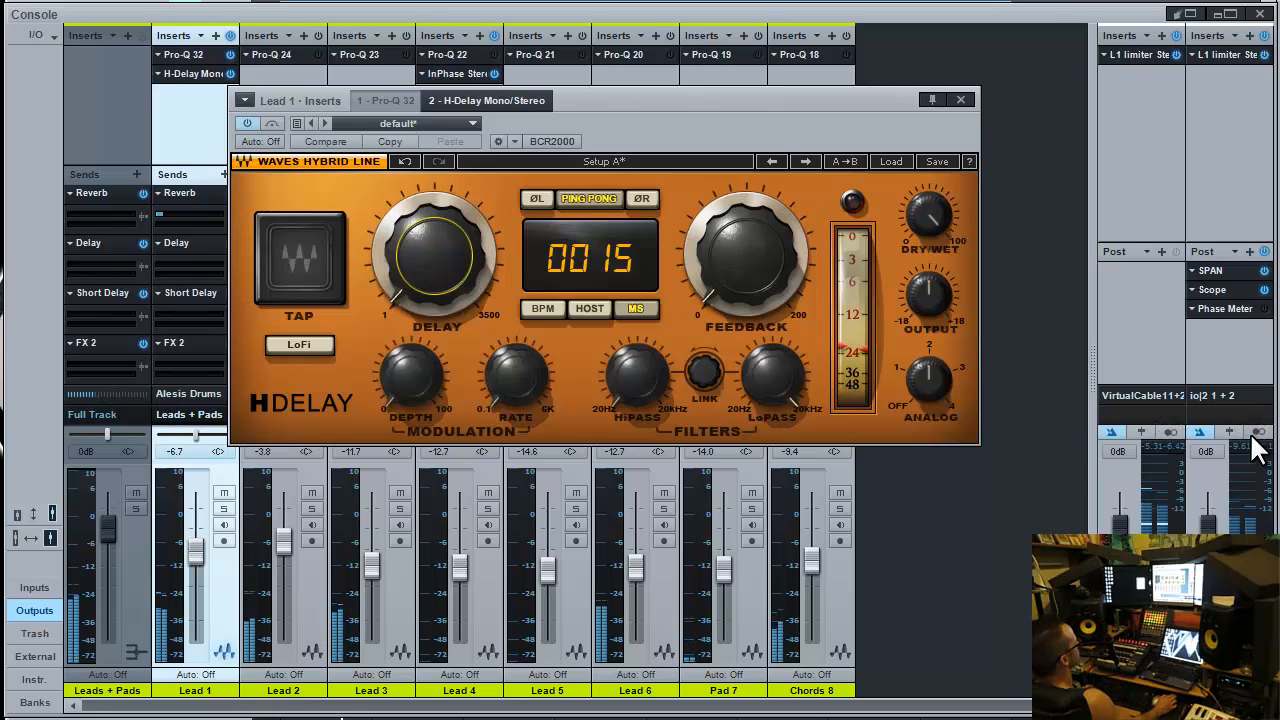
pyautogui.click(1255, 434)
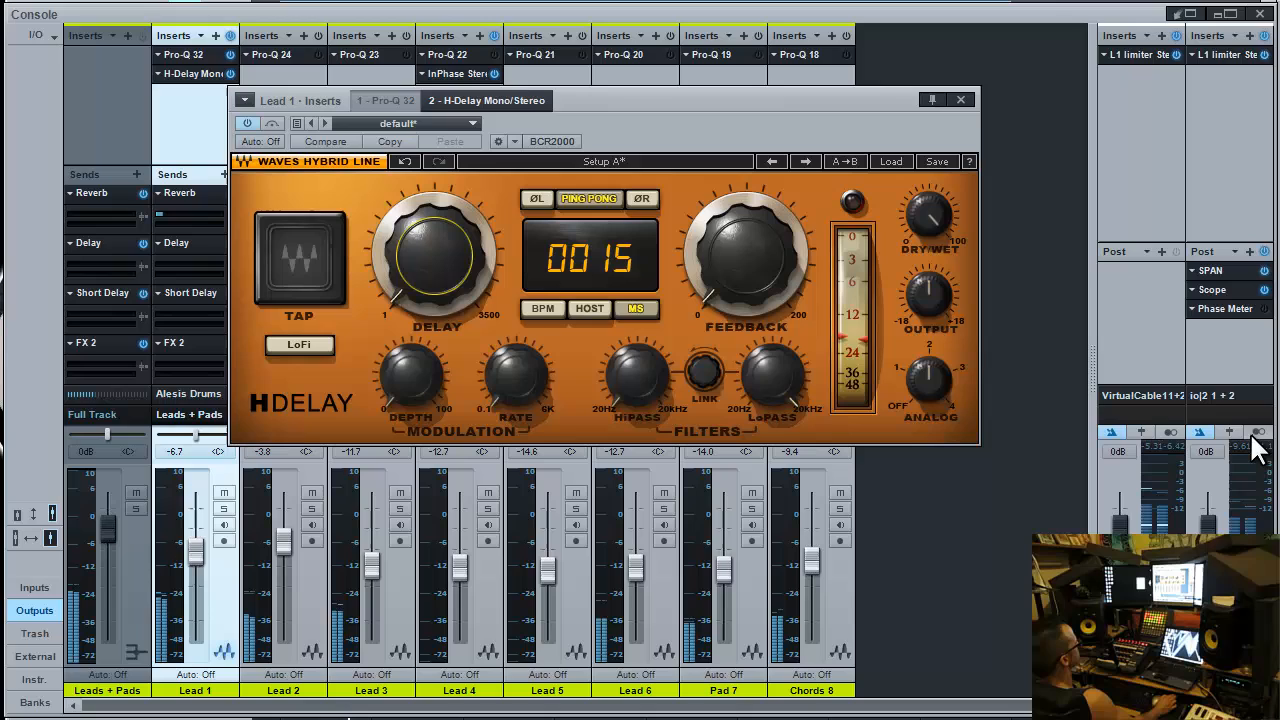
pyautogui.click(1172, 432)
pyautogui.click(1179, 431)
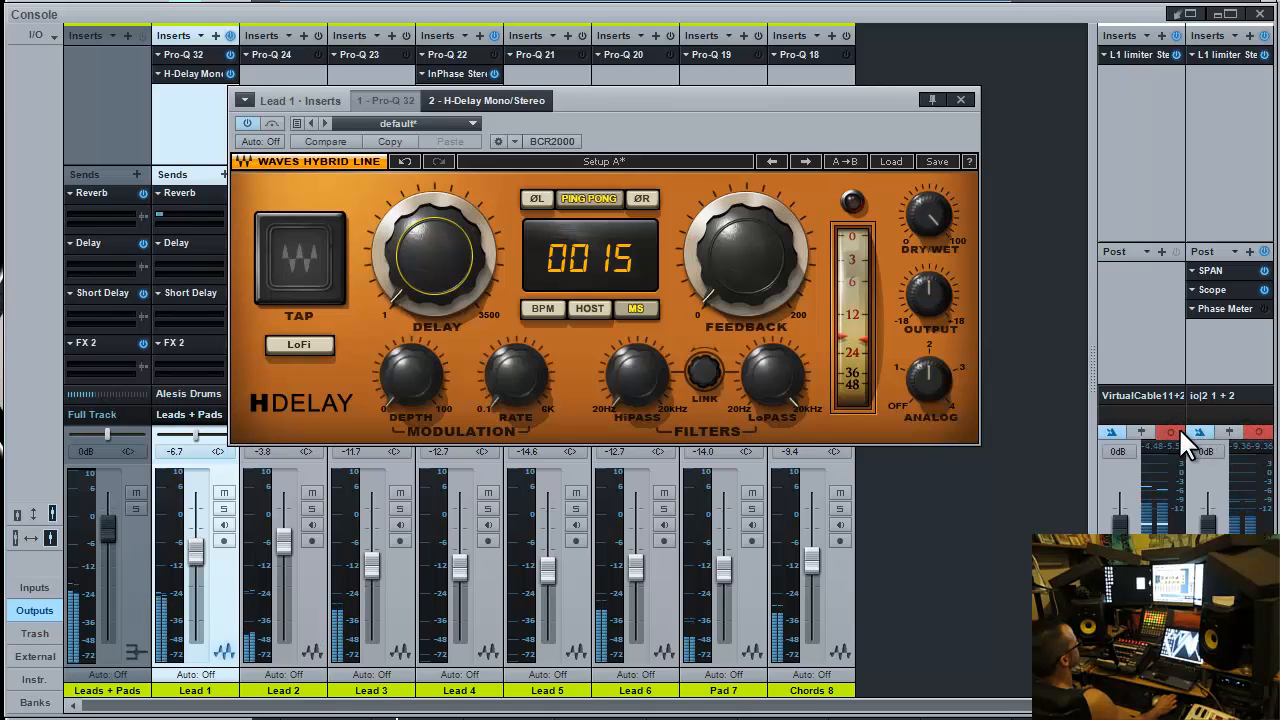
pyautogui.click(1260, 435)
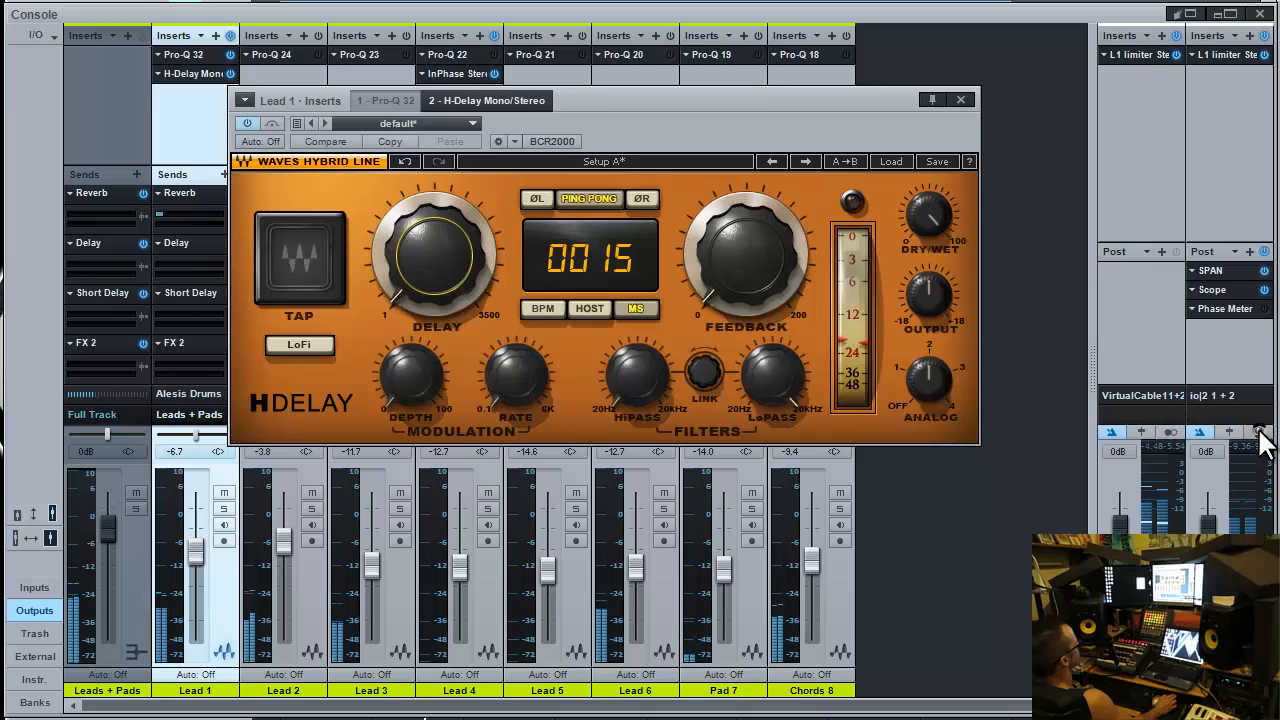
pyautogui.click(271, 123)
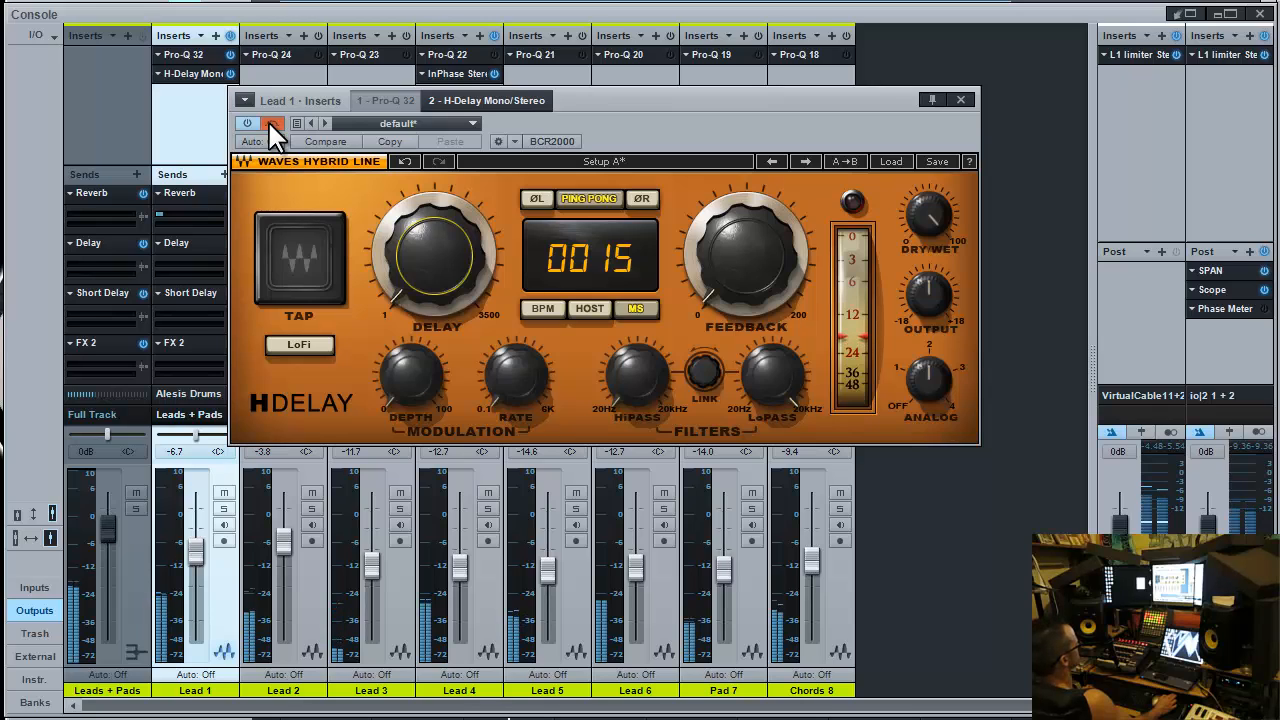
pyautogui.click(271, 123)
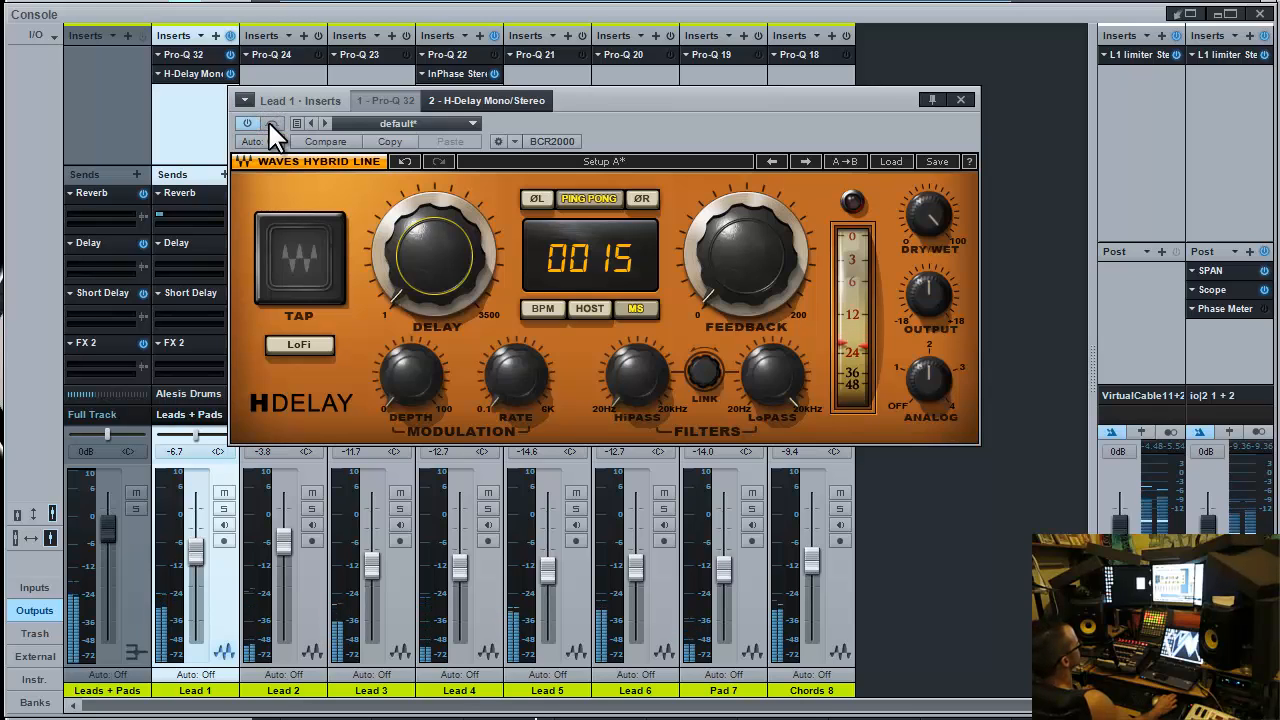
# Step: Set Lead 1's fader to -6.4 dB, judging its level in mono and returning both master outputs to stereo
pyautogui.moveTo(200, 530); pyautogui.dragTo(200, 551)
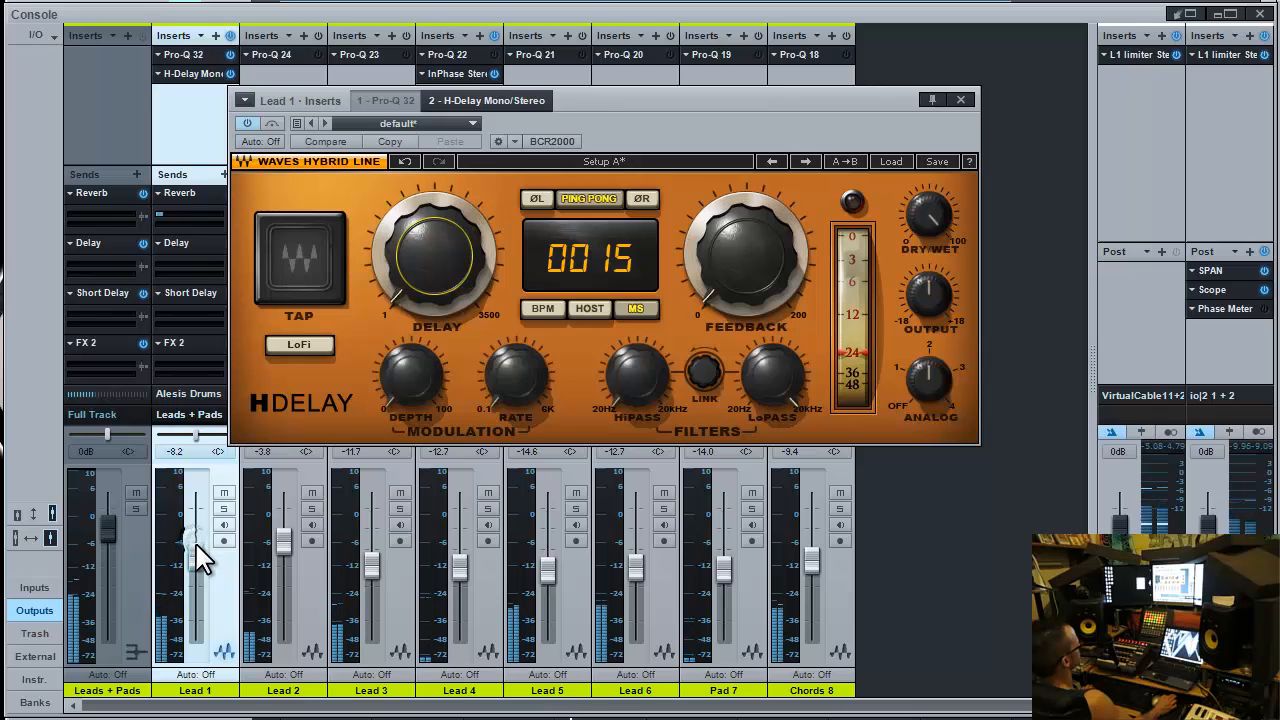
pyautogui.click(1172, 431)
pyautogui.click(1258, 432)
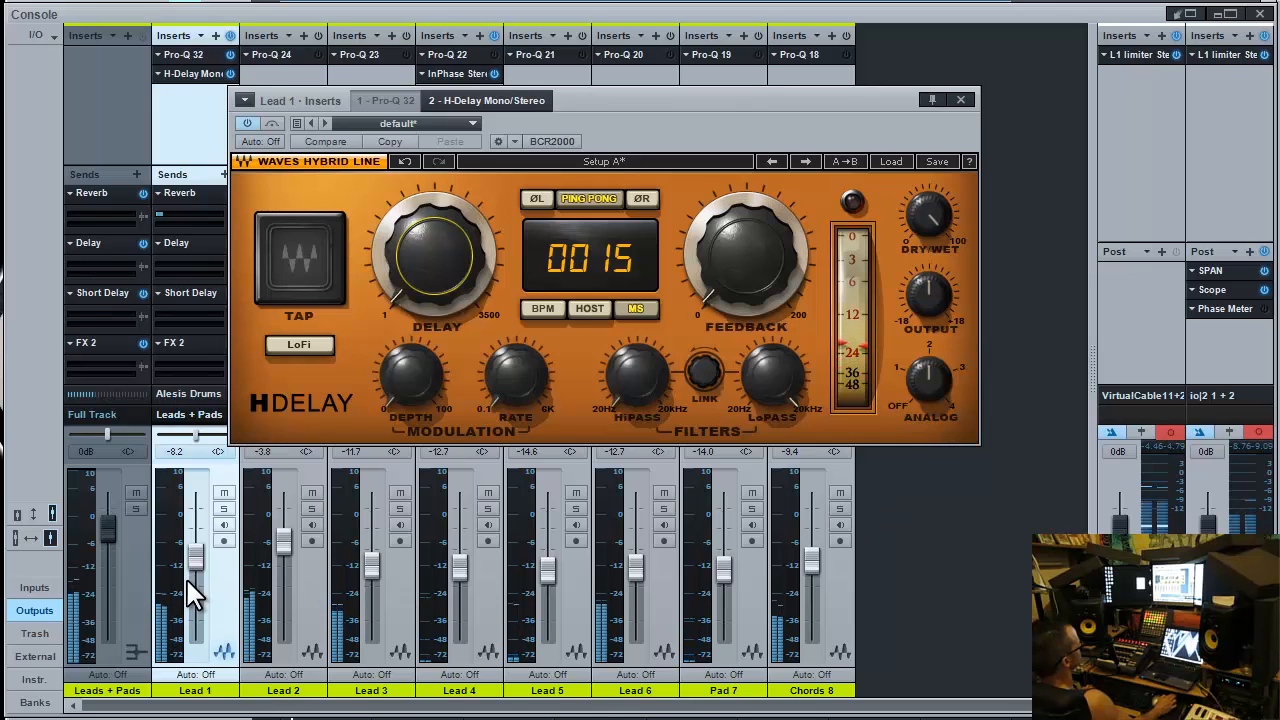
pyautogui.moveTo(189, 586); pyautogui.dragTo(195, 564)
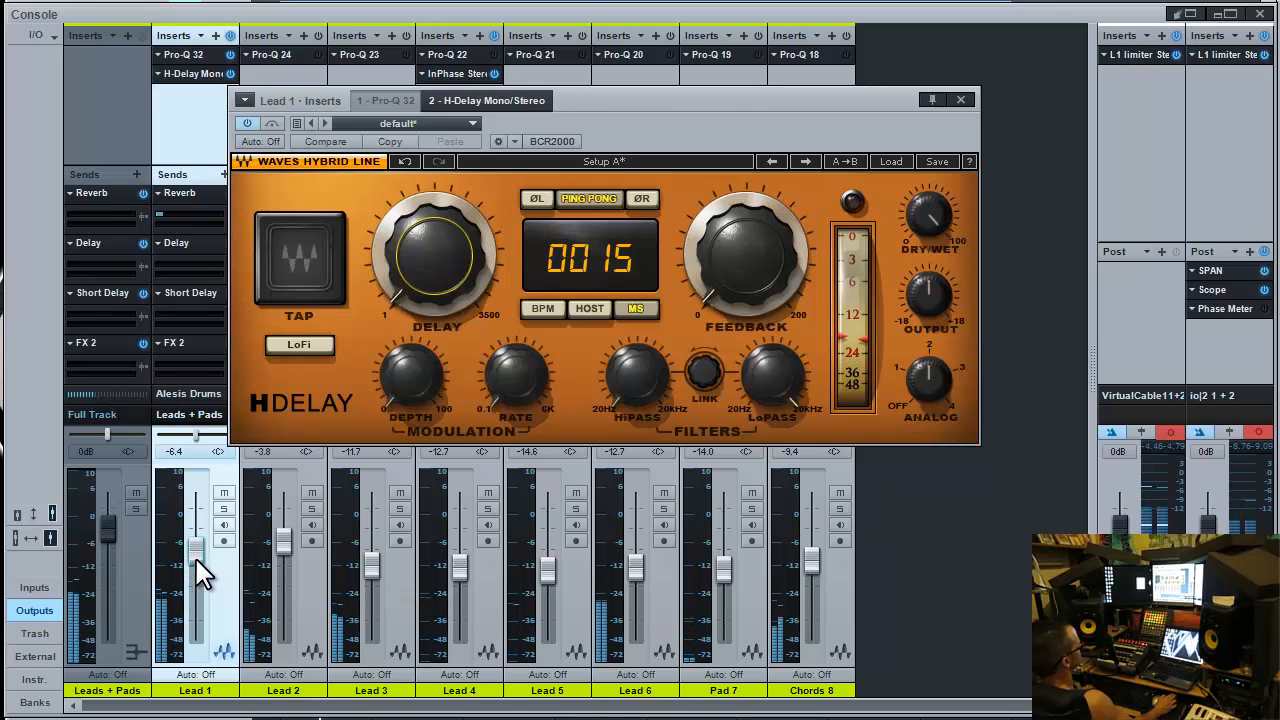
pyautogui.click(1172, 431)
pyautogui.click(1258, 431)
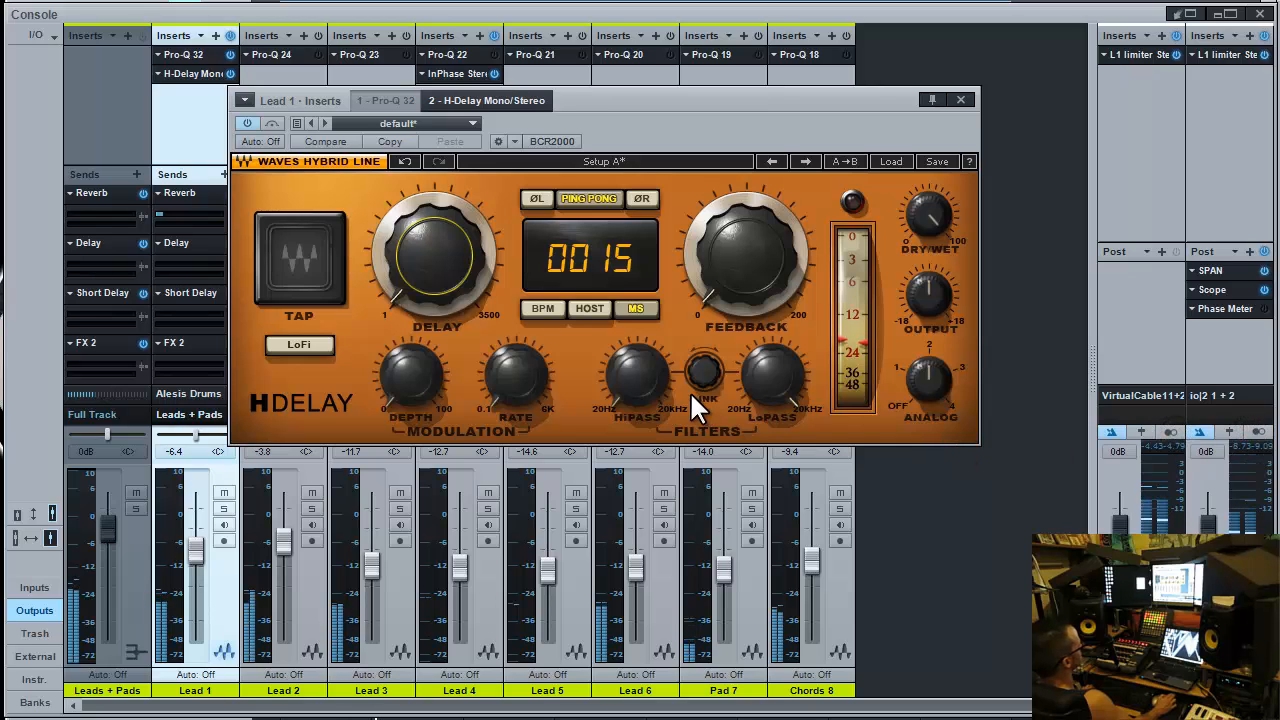
# Step: Set the delay time of Lead 1's H-Delay to 10 ms and close the plug-in window
pyautogui.moveTo(462, 298)
pyautogui.mouseDown()
pyautogui.moveTo(452, 280)
pyautogui.moveTo(461, 299)
pyautogui.mouseUp()
pyautogui.moveTo(459, 297); pyautogui.dragTo(459, 301)
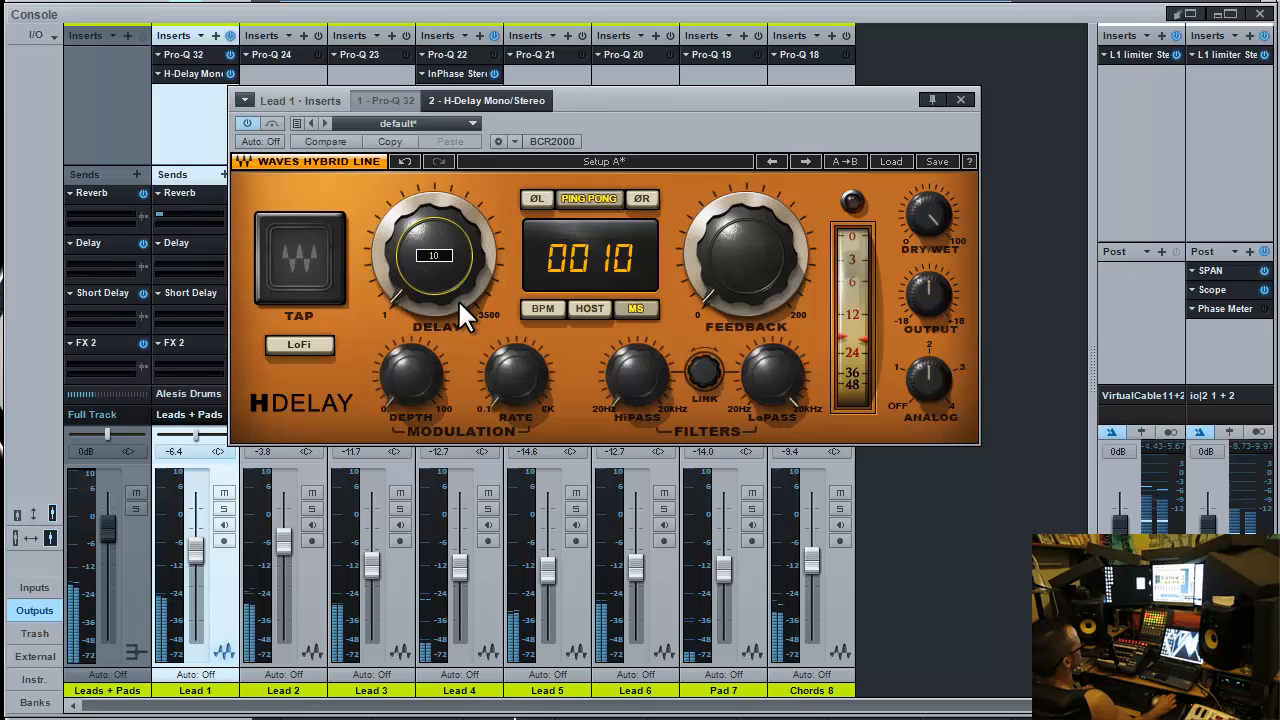
pyautogui.scroll(2, 758, 280)
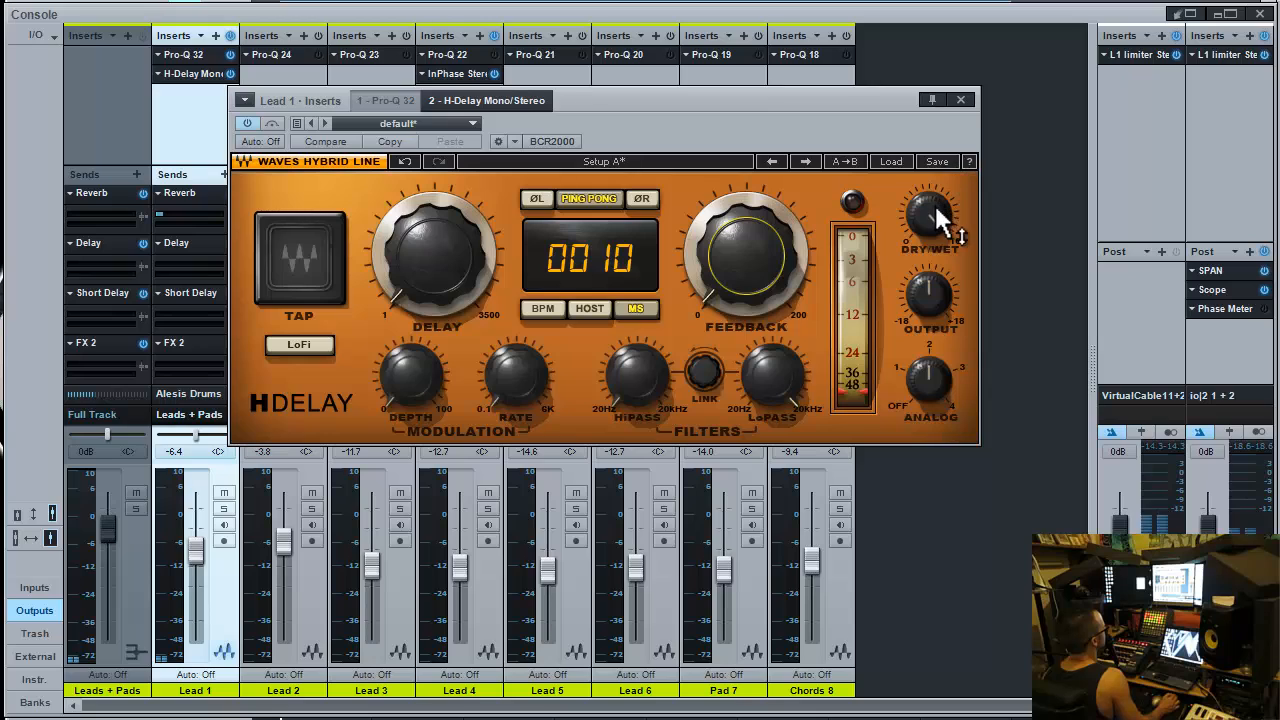
pyautogui.moveTo(938, 226)
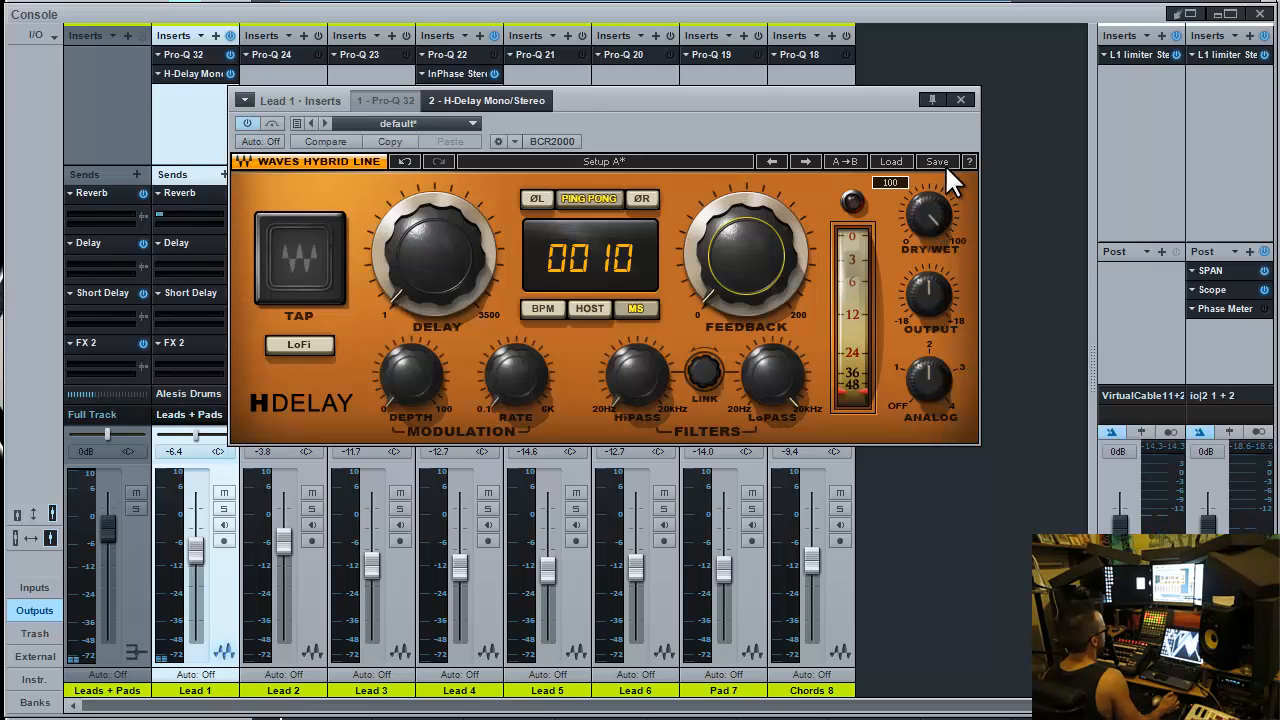
pyautogui.click(961, 99)
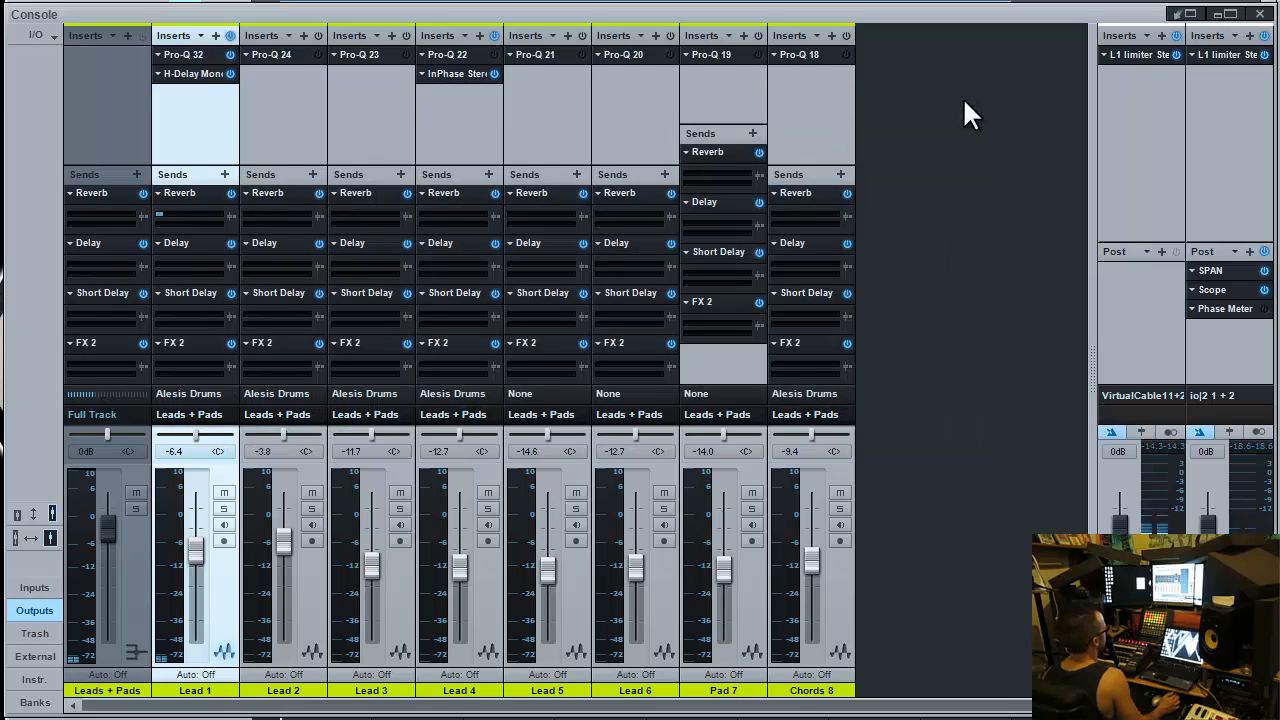